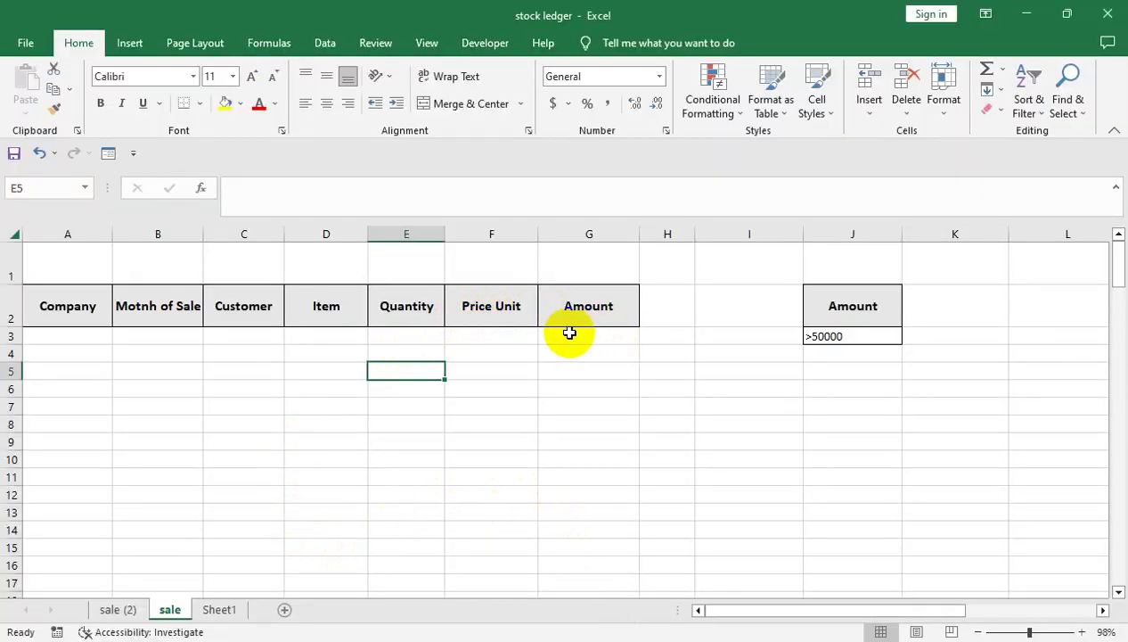
# Step: Glance at the Sale DataBase on sale (2), then come back to the sale sheet
pyautogui.click(107, 609)
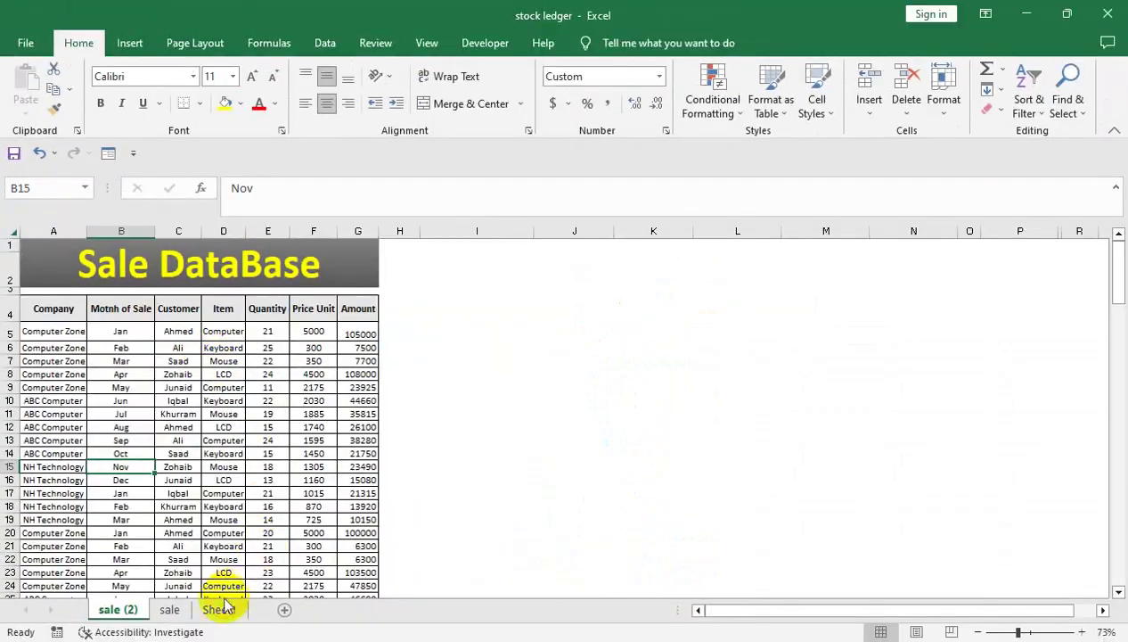
pyautogui.click(182, 607)
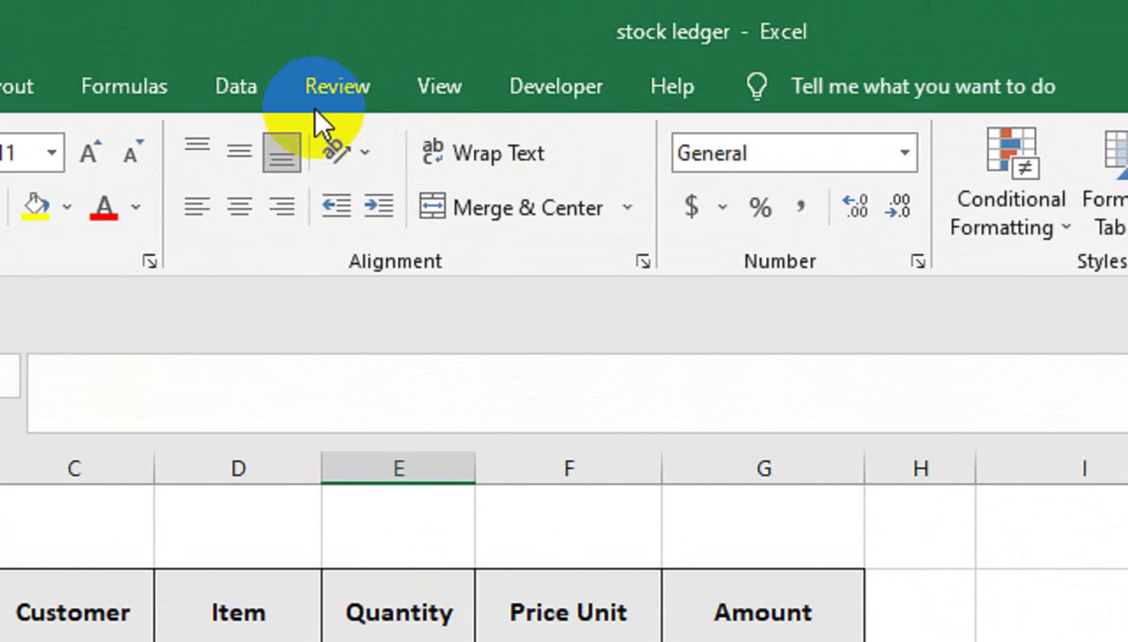
# Step: Start an Advanced Filter that copies to another location, with list range 'sale (2)'!$A$4:$G$145
pyautogui.click(253, 86)
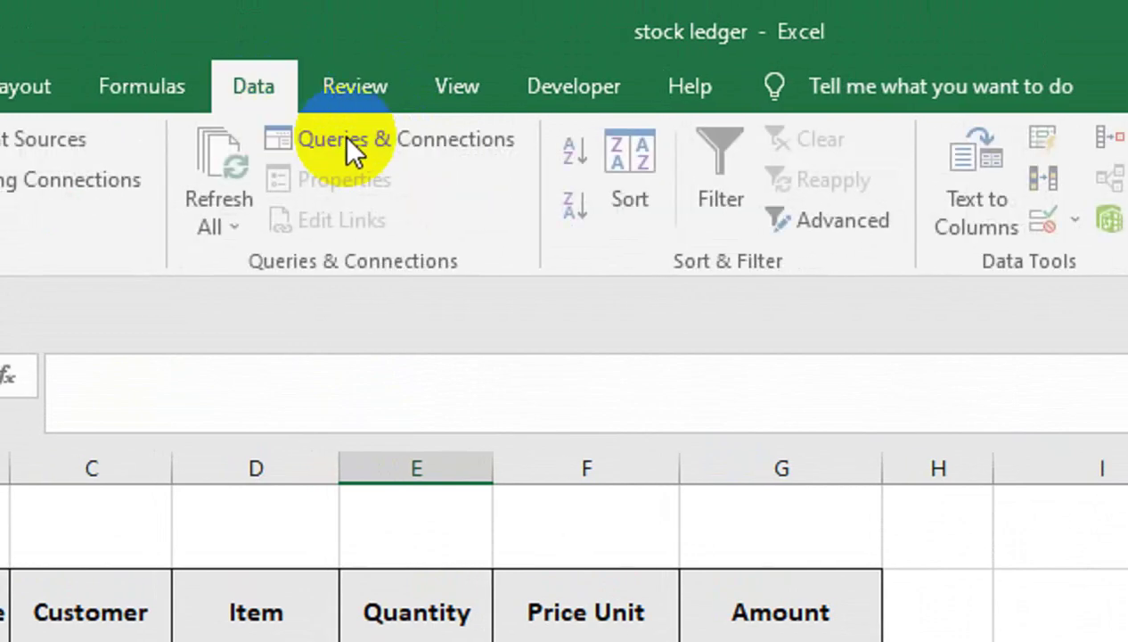
pyautogui.click(842, 218)
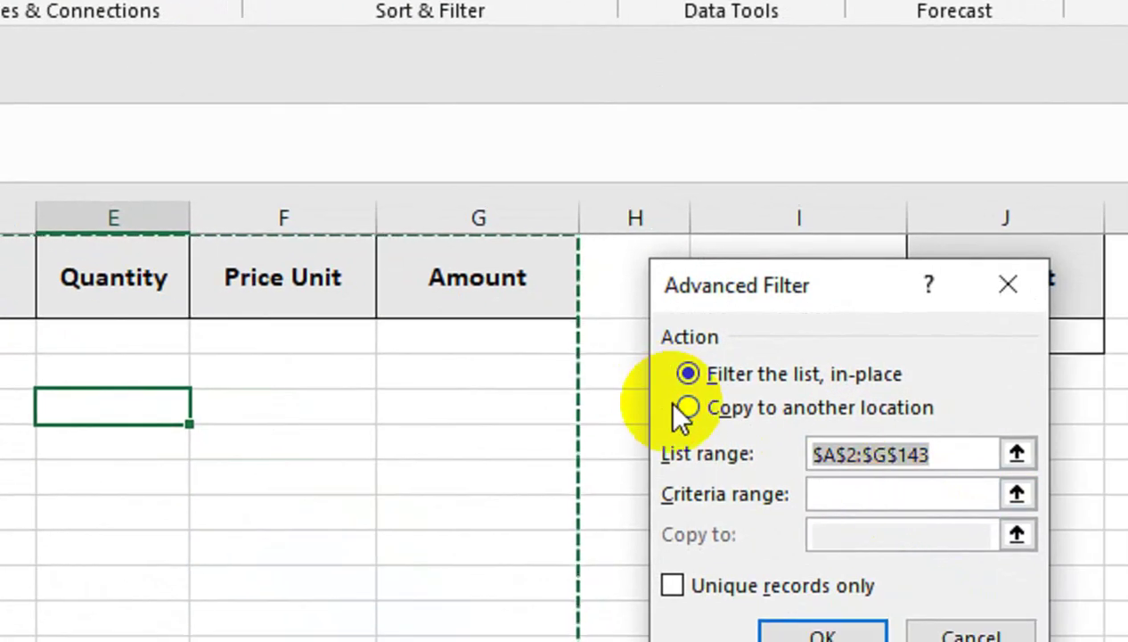
pyautogui.click(684, 406)
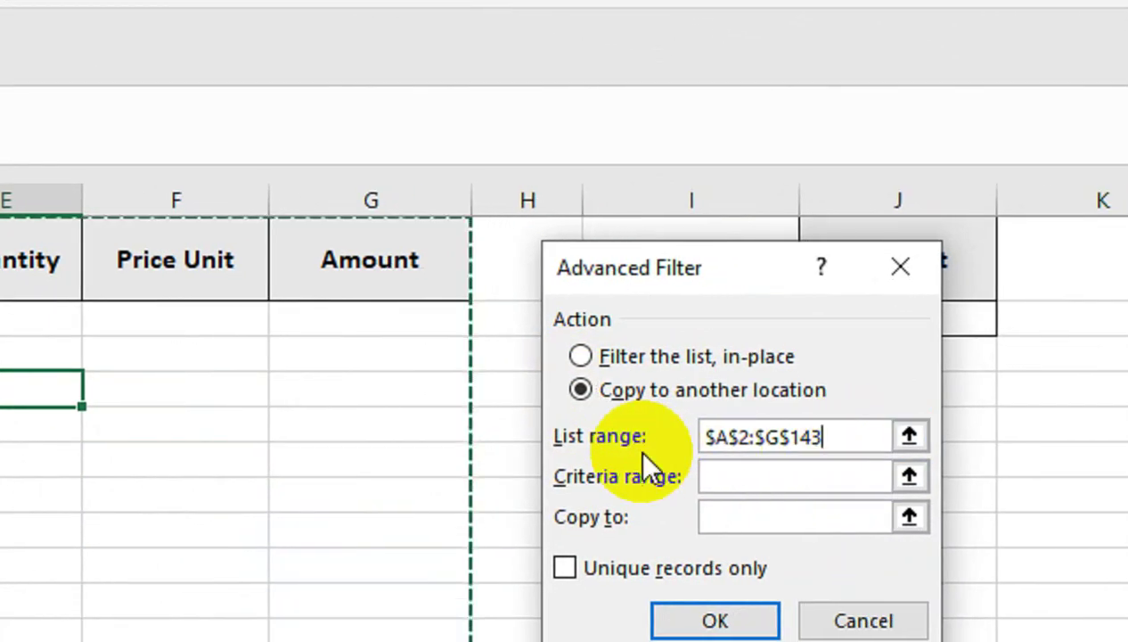
pyautogui.click(880, 453)
pyautogui.moveTo(823, 436); pyautogui.dragTo(691, 434)
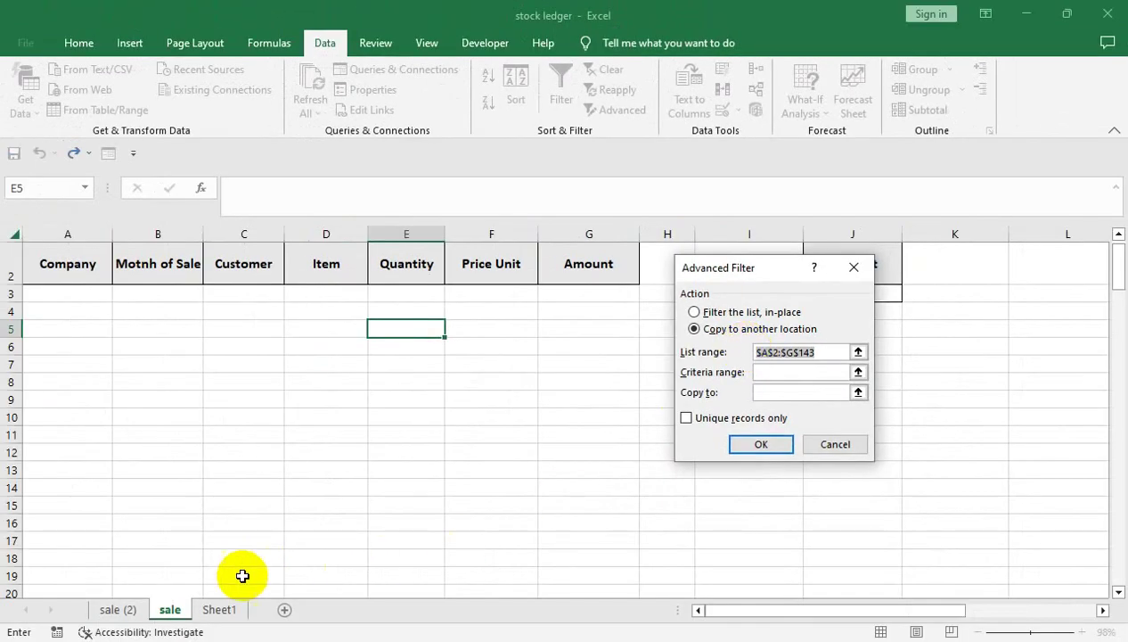
pyautogui.click(118, 609)
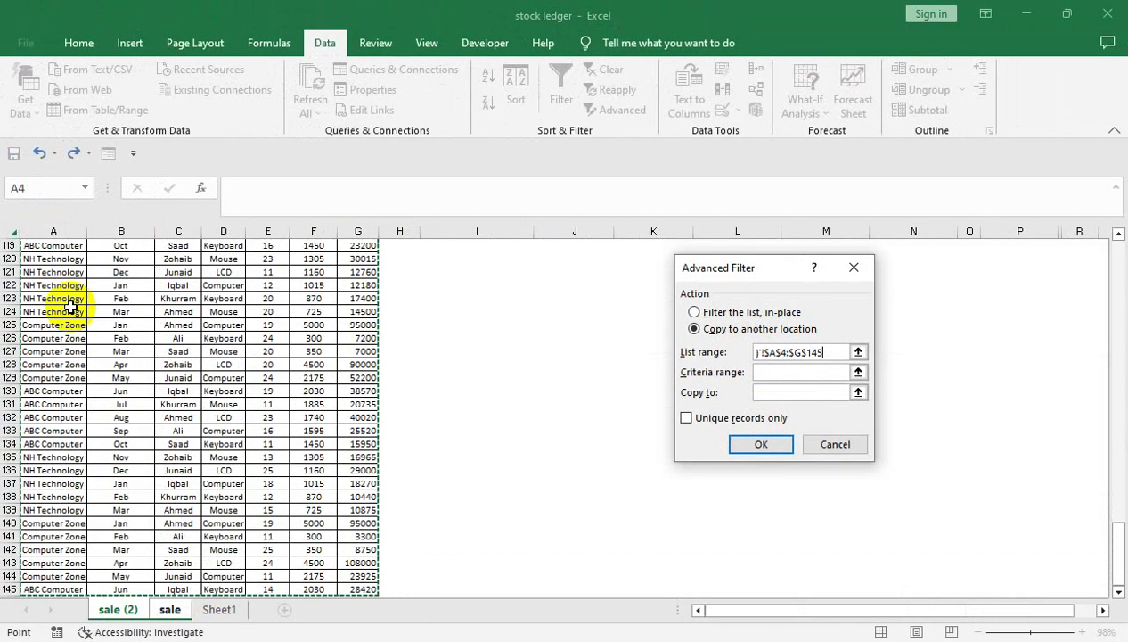
# Step: Set the criteria range to sale!$J$2:$J$3, the Amount >50000 cells
pyautogui.click(763, 374)
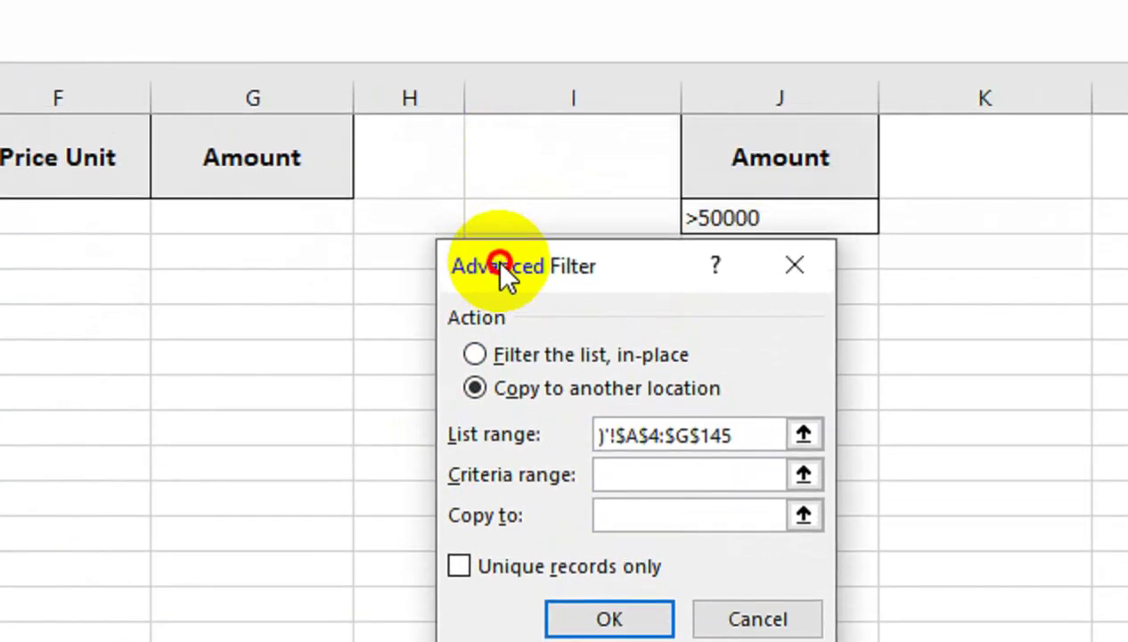
pyautogui.moveTo(483, 128); pyautogui.dragTo(517, 285)
pyautogui.scroll(1, 552, 238)
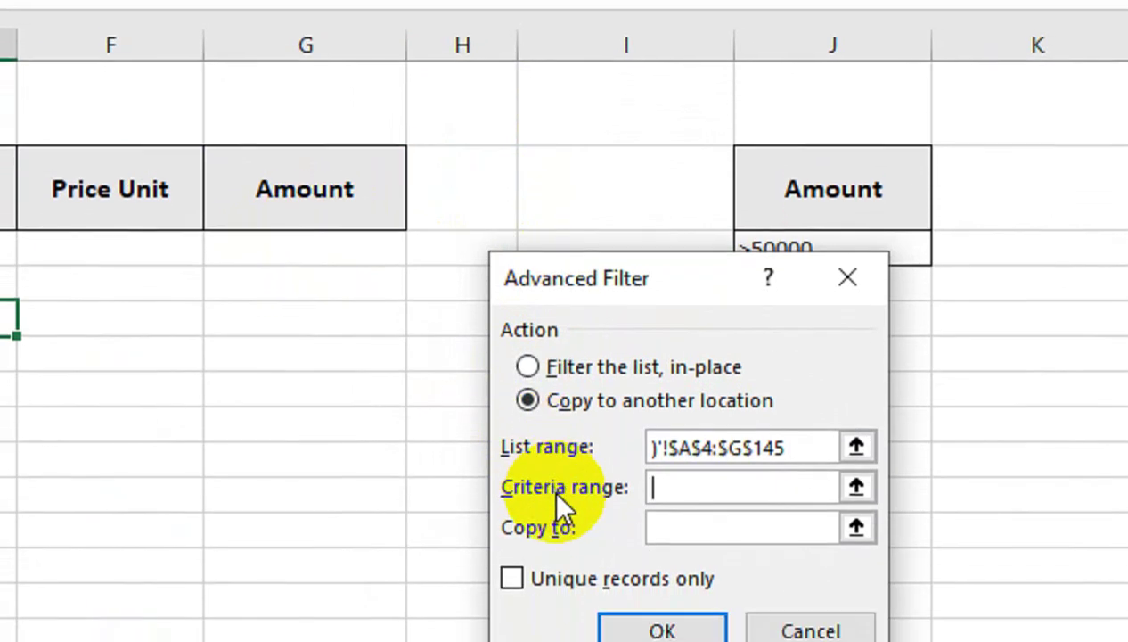
pyautogui.moveTo(745, 213); pyautogui.dragTo(793, 233)
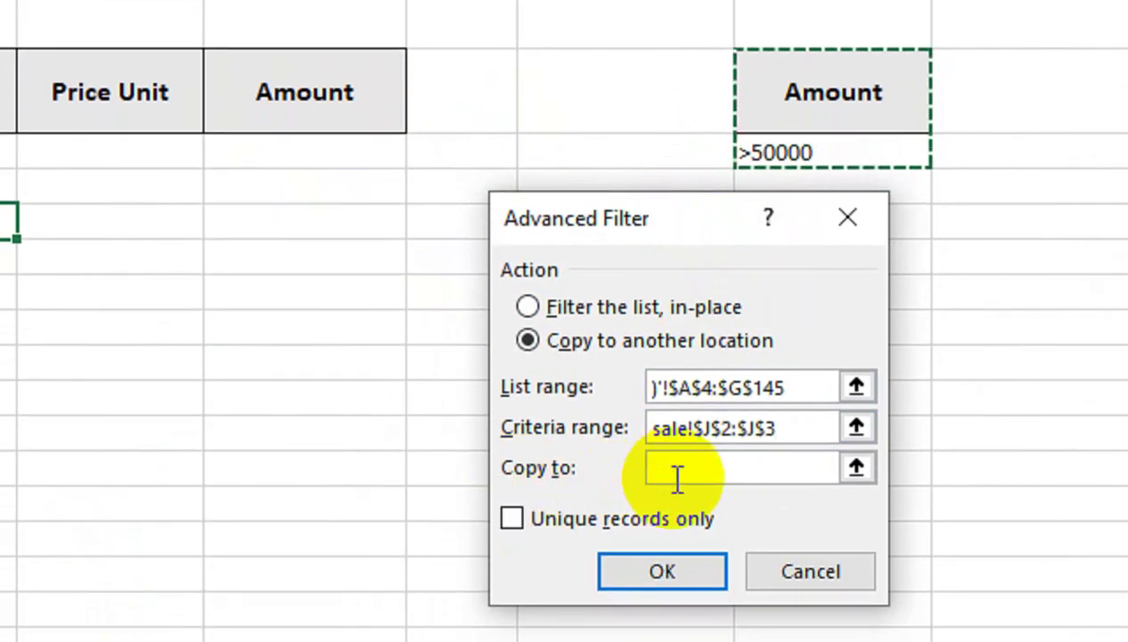
pyautogui.click(677, 478)
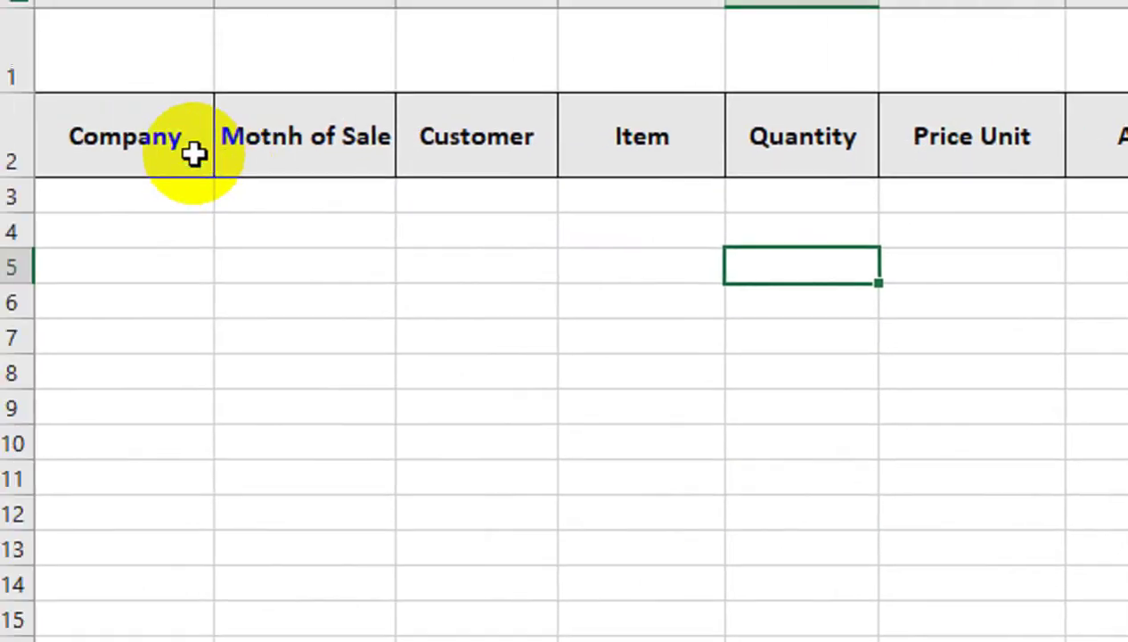
# Step: Set Copy to as sale!$A$2:$G$2 and run the filter, copying sales above 50000
pyautogui.moveTo(192, 156); pyautogui.dragTo(866, 189)
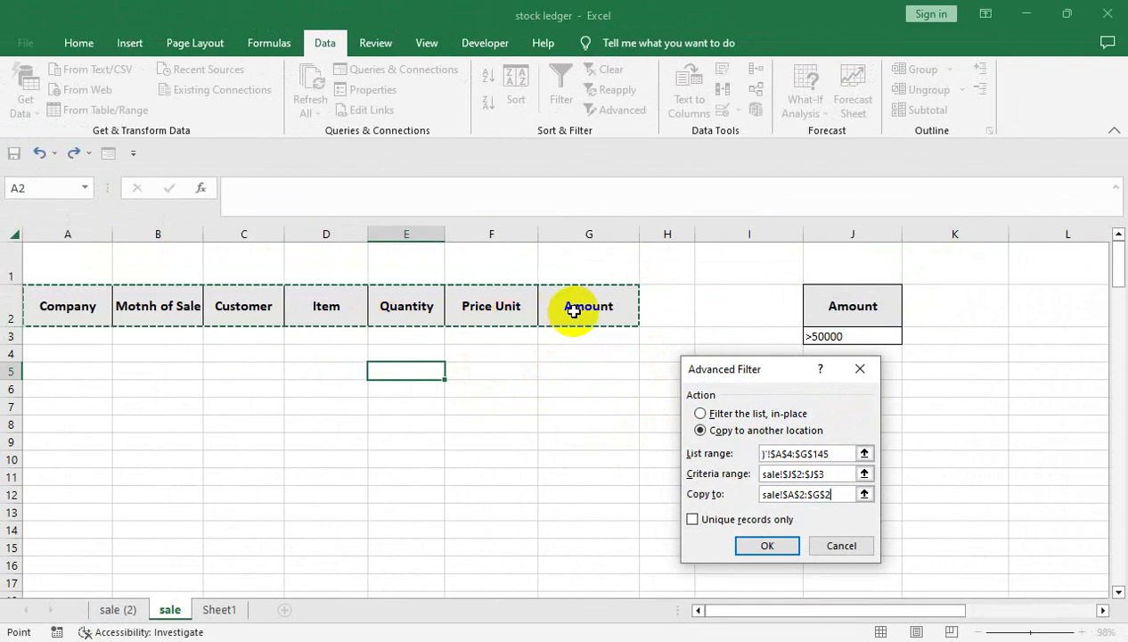
pyautogui.click(751, 545)
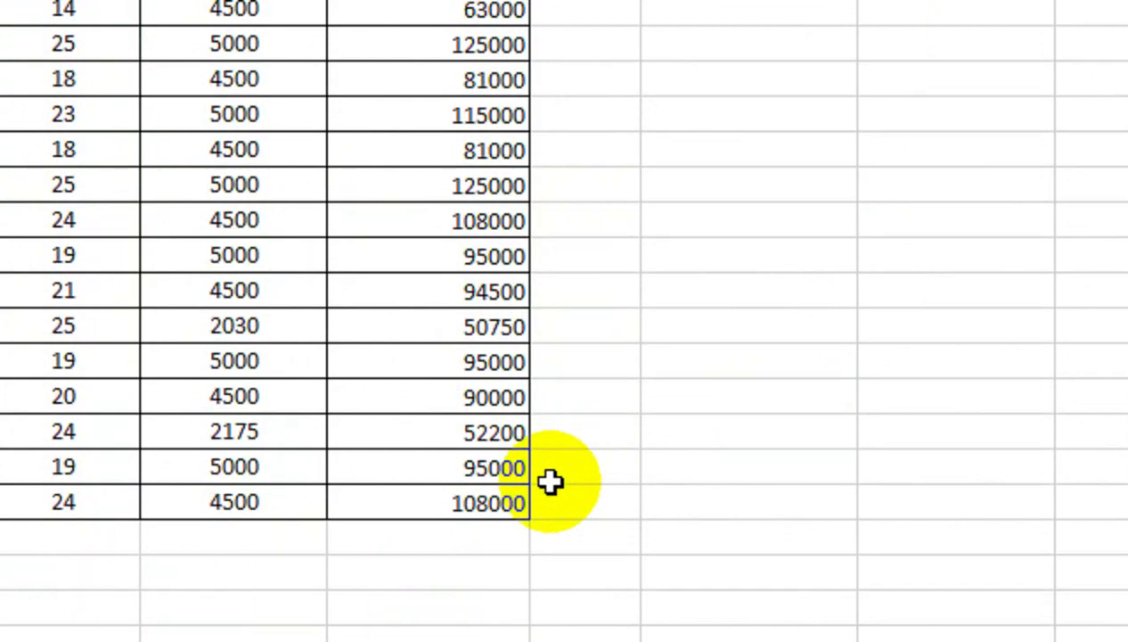
pyautogui.scroll(3, 549, 481)
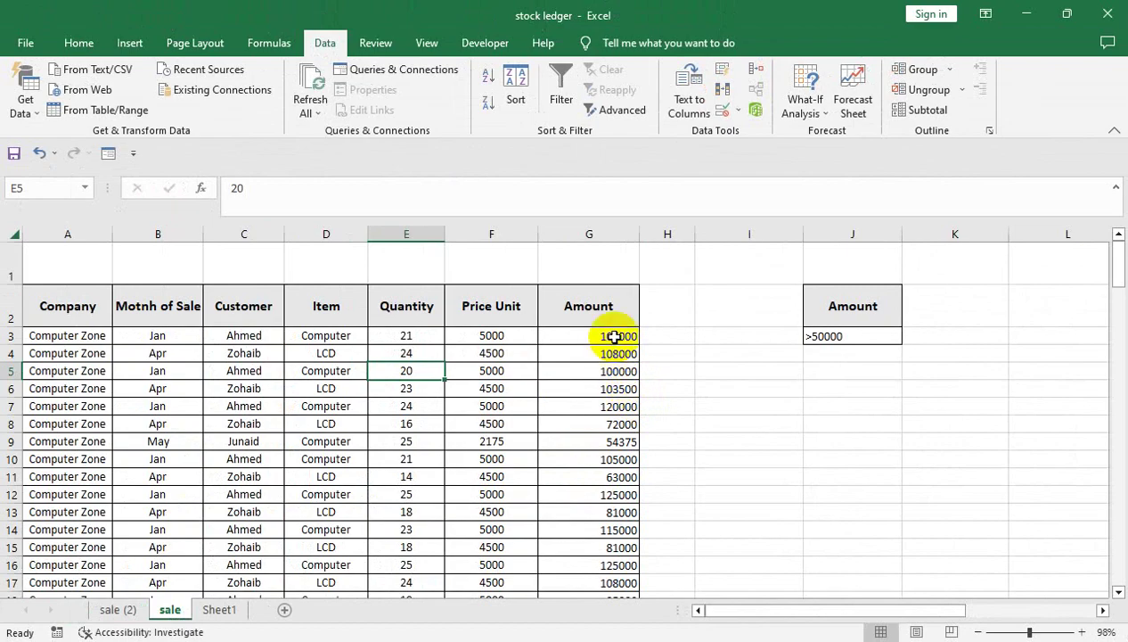
# Step: Count the 23 copied amounts, then turn on filter dropdowns for sale (2) at 95% zoom
pyautogui.click(615, 336)
pyautogui.hotkey('ctrl', 'shift', 'Down')
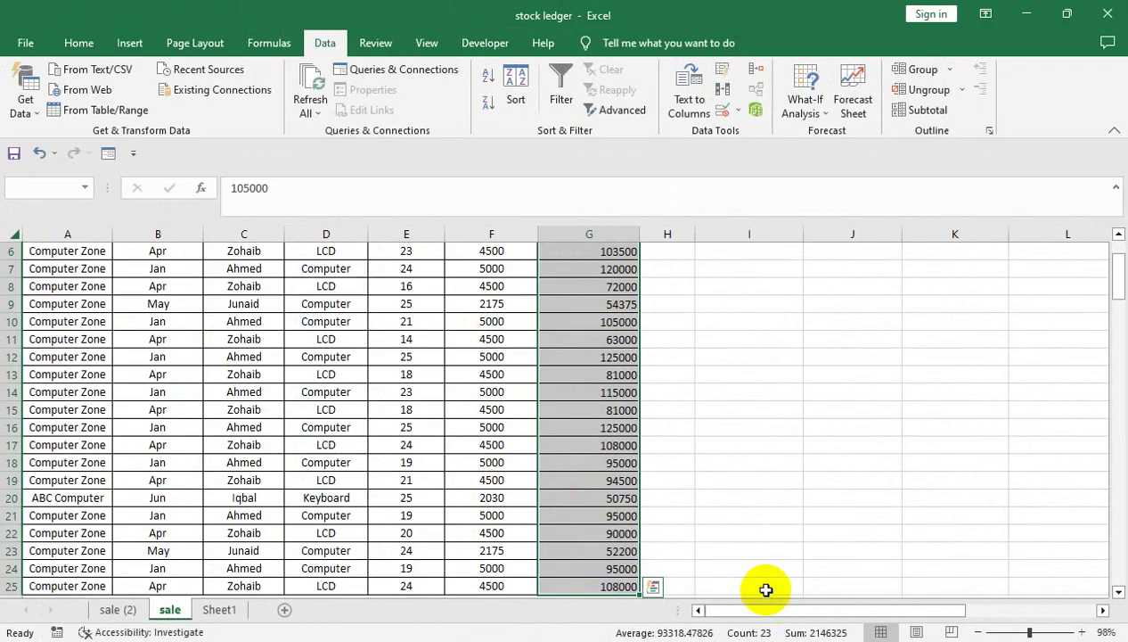
pyautogui.click(113, 611)
pyautogui.scroll(2, 262, 378)
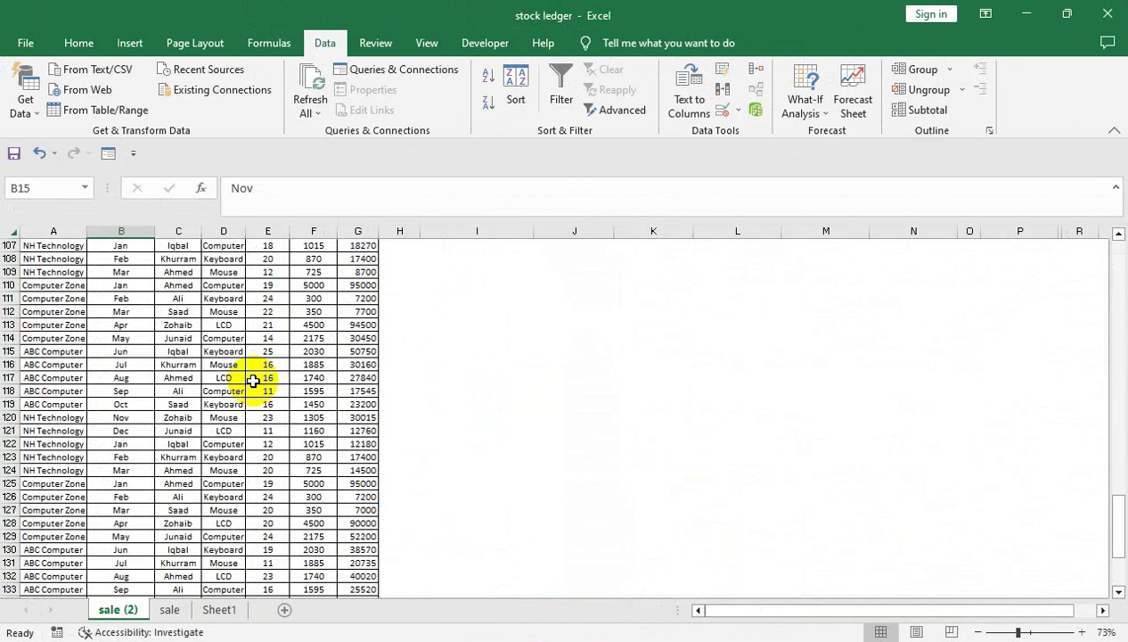
pyautogui.scroll(3, 254, 383)
pyautogui.scroll(15, 253, 381)
pyautogui.scroll(10, 253, 381)
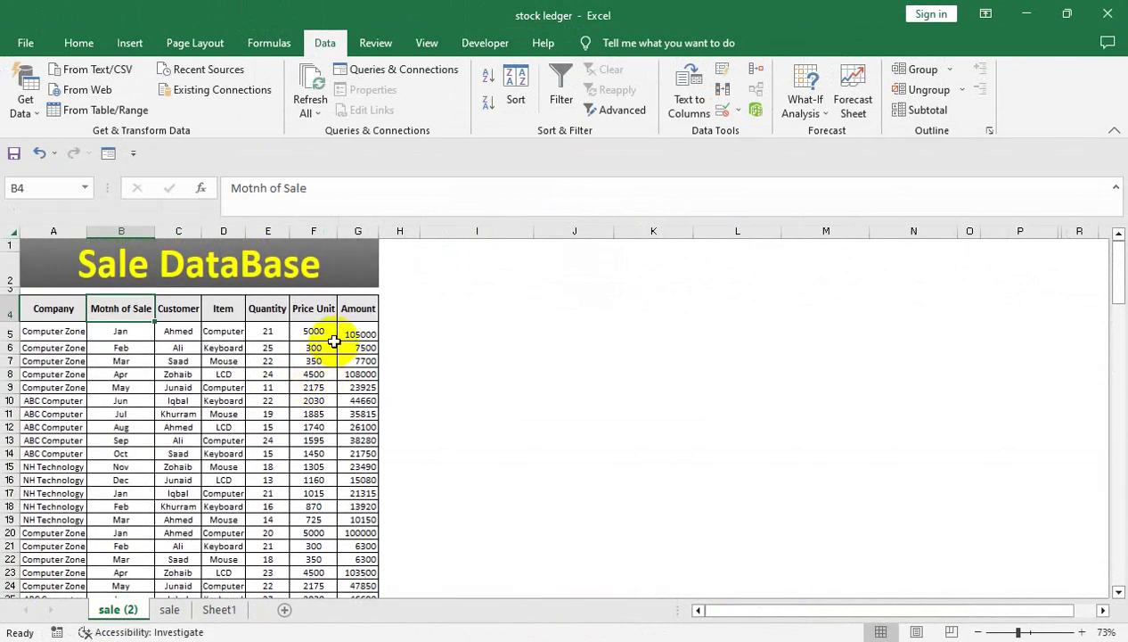
pyautogui.click(1028, 631)
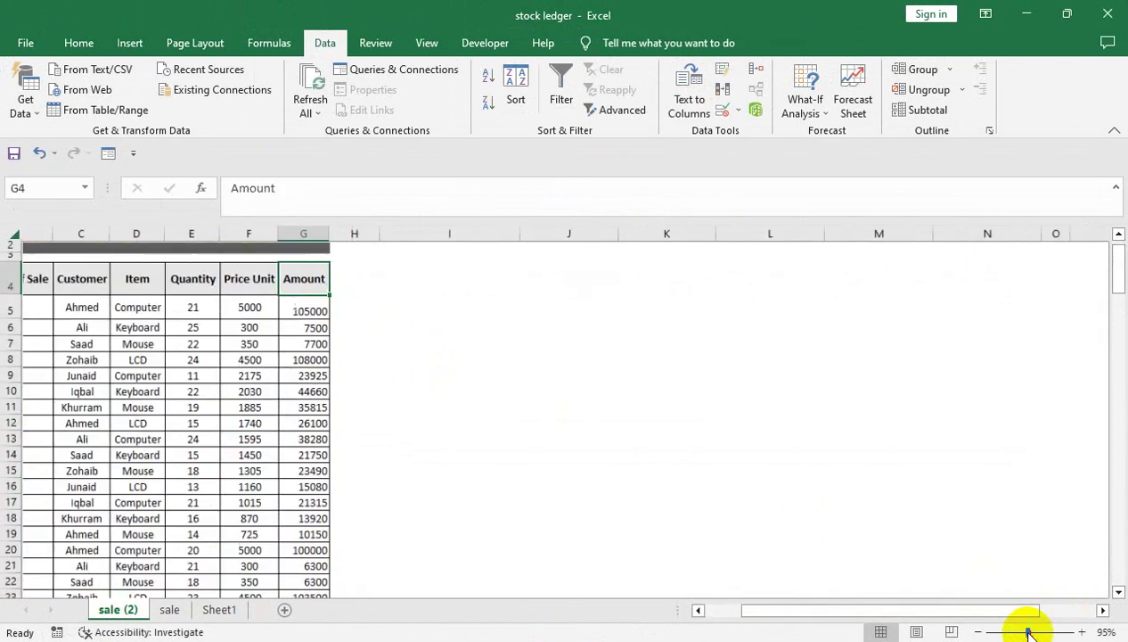
pyautogui.moveTo(730, 574); pyautogui.dragTo(4, 26)
pyautogui.click(463, 335)
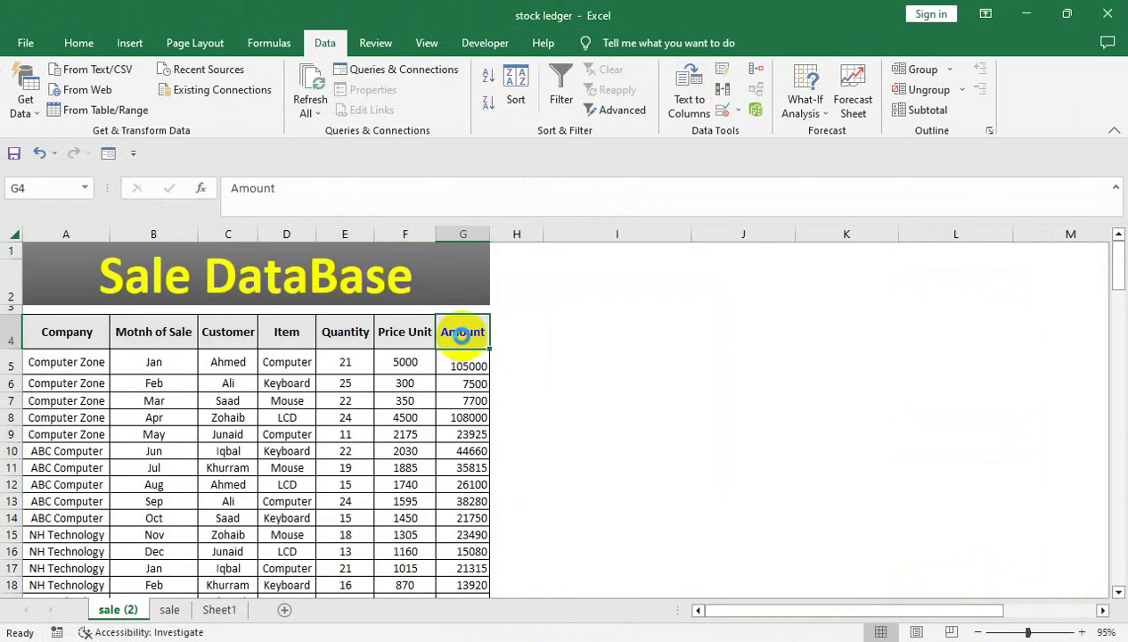
pyautogui.hotkey('ctrl', 'shift', 'l')
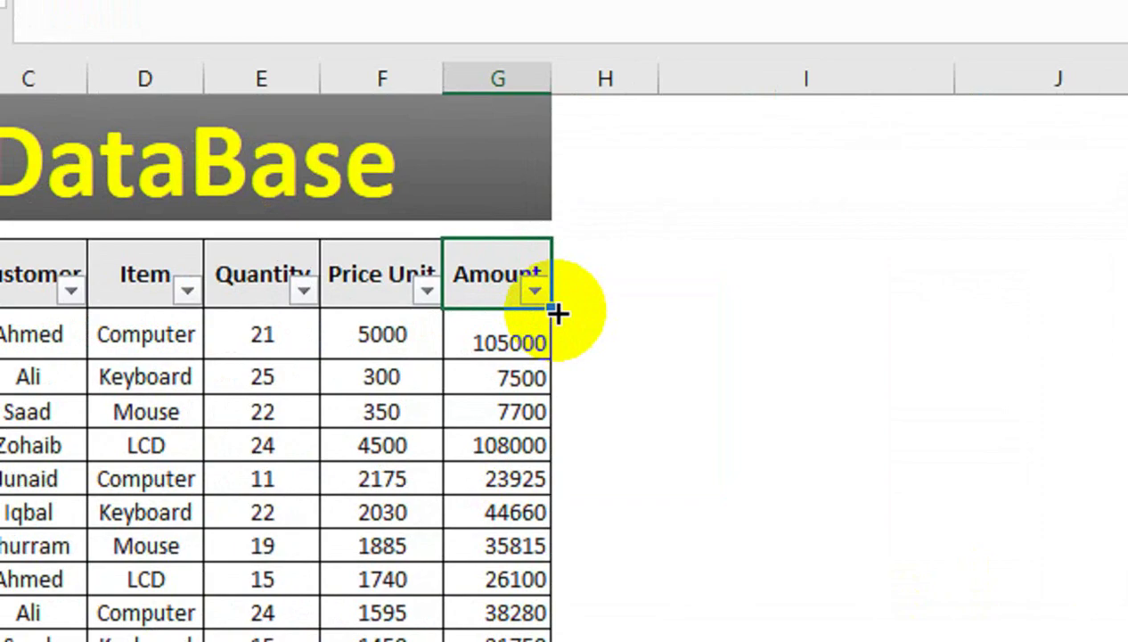
# Step: Filter the sale (2) Amount column to values greater than 50000
pyautogui.click(482, 340)
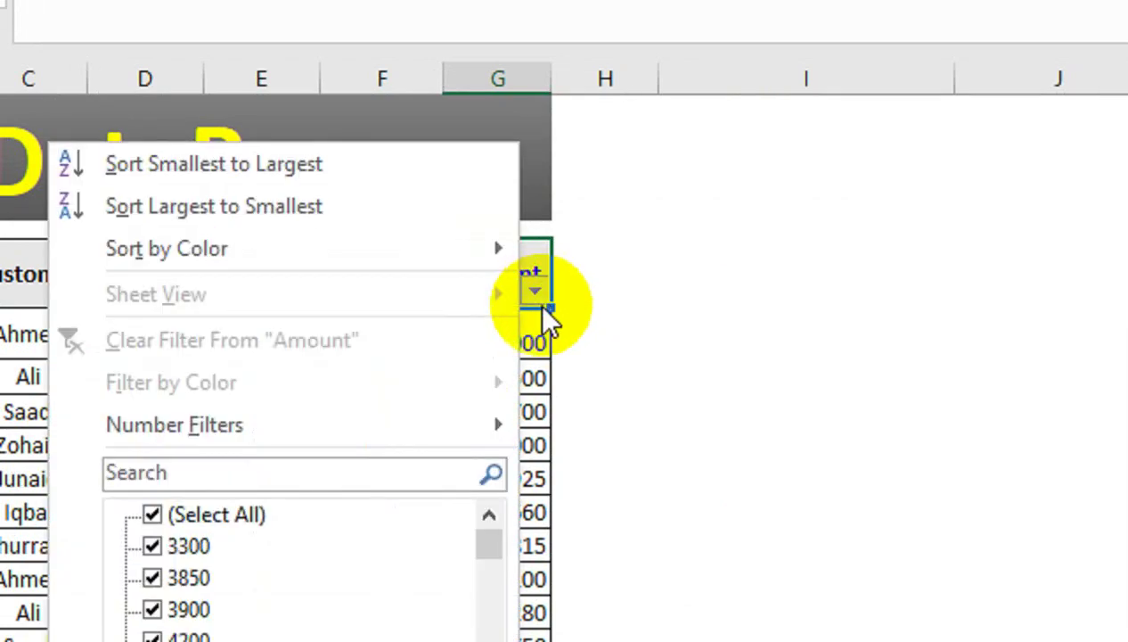
pyautogui.moveTo(490, 425)
pyautogui.click(624, 506)
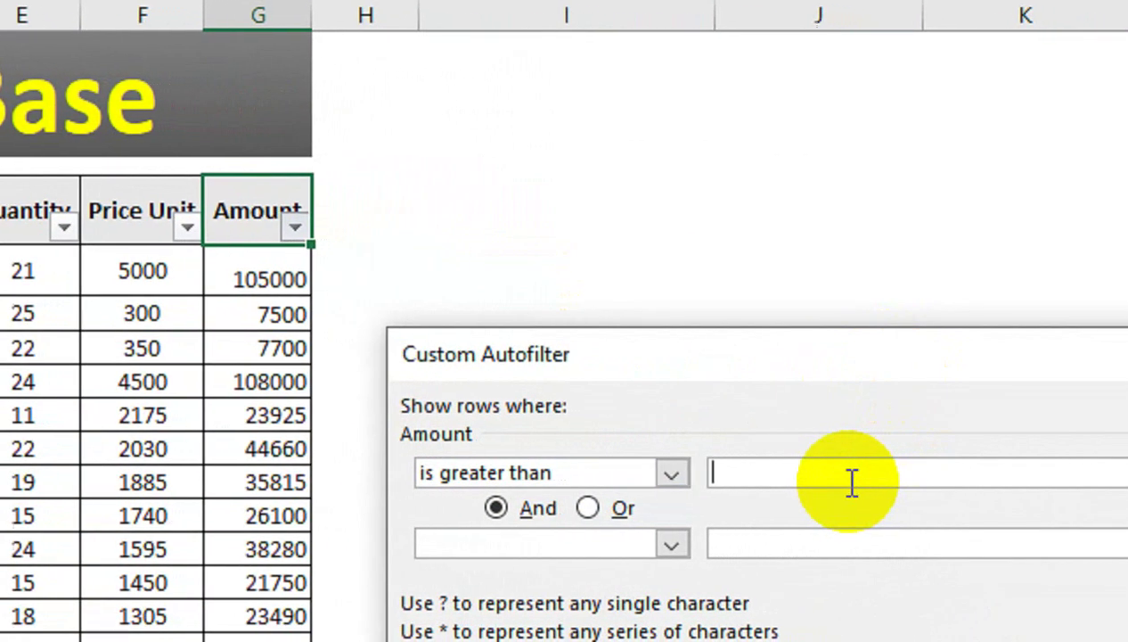
pyautogui.write('50000')
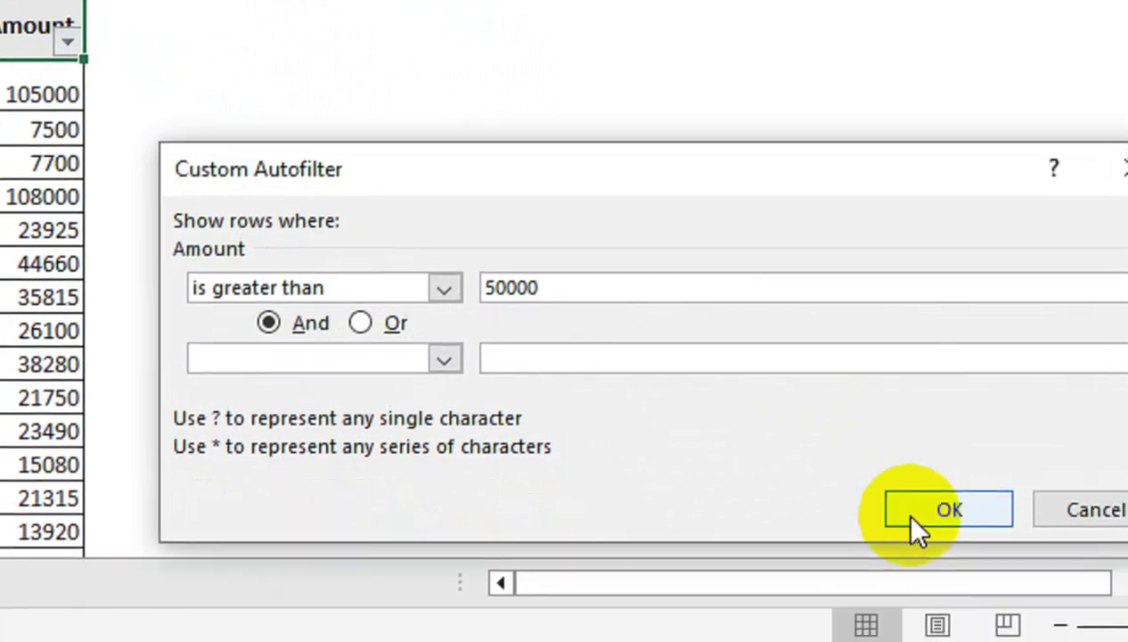
pyautogui.click(909, 517)
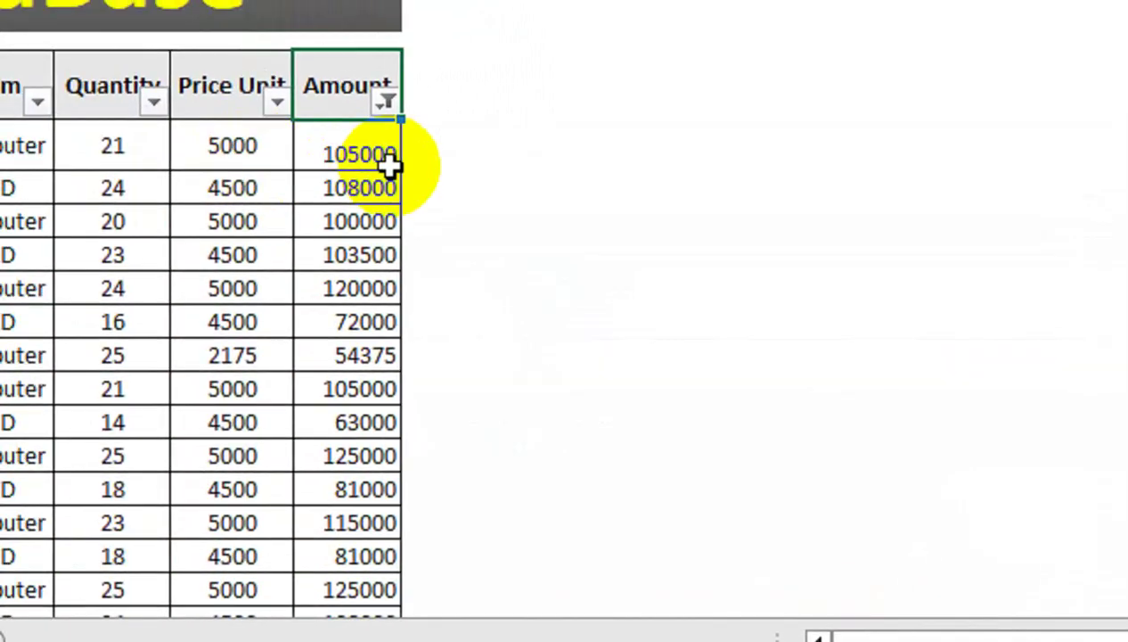
# Step: Select the filtered amounts to confirm 23 of 141 records match, then go to Sort & Filter
pyautogui.click(381, 158)
pyautogui.hotkey('ctrl', 'shift', 'Down')
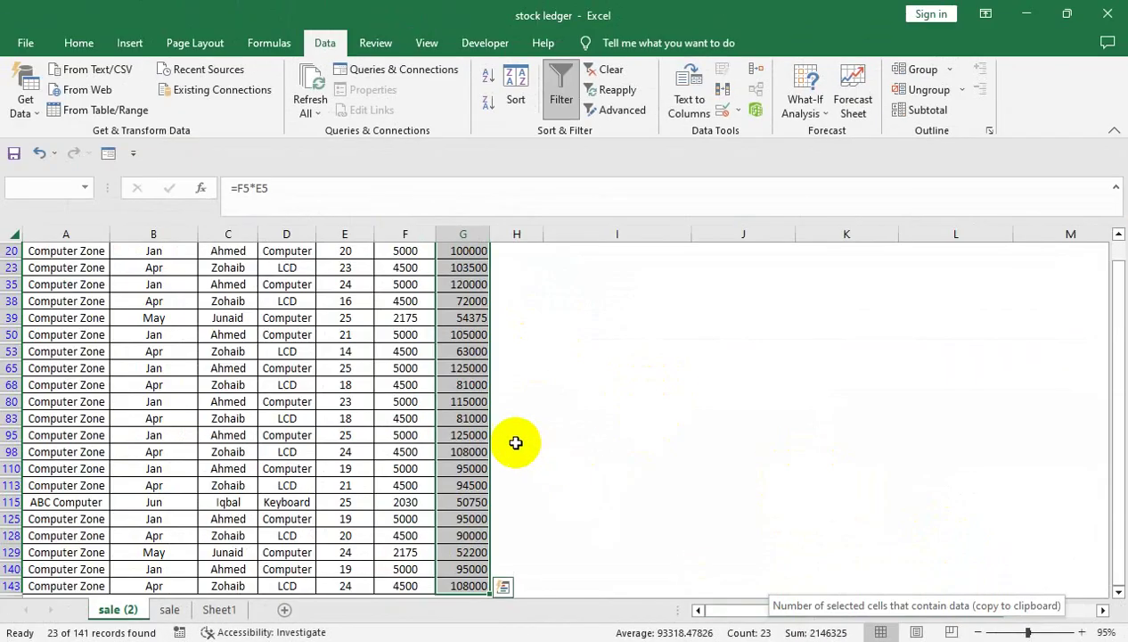
pyautogui.scroll(3, 514, 430)
pyautogui.click(87, 35)
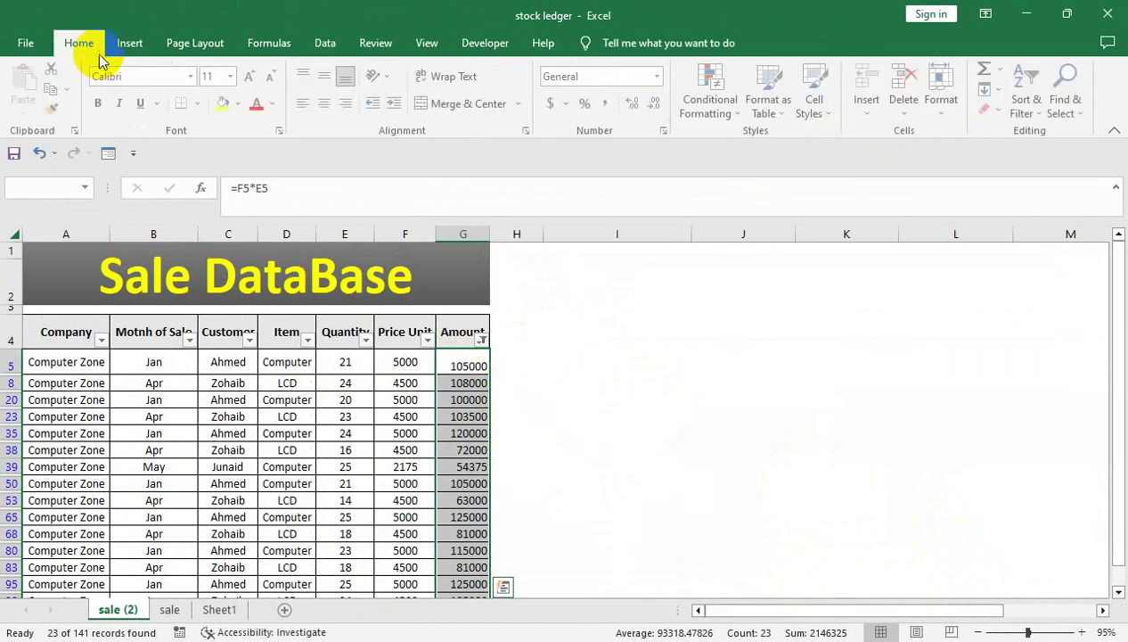
pyautogui.click(1029, 96)
# Step: Clear the Amount filter on sale (2) and return to the sale sheet's criteria cell
pyautogui.click(1009, 197)
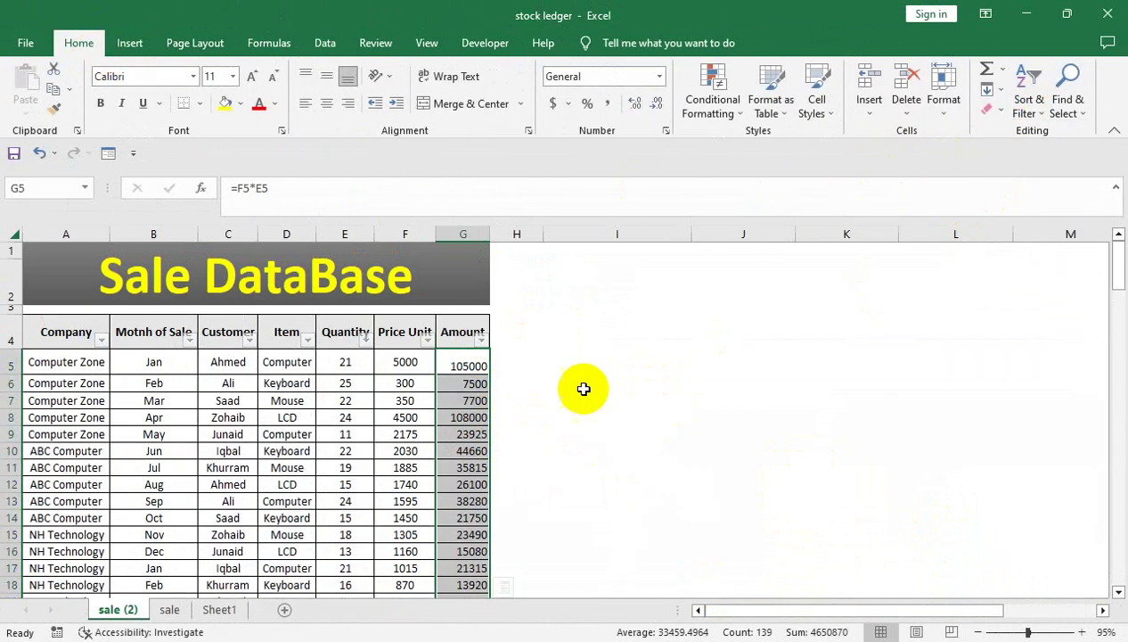
pyautogui.click(248, 379)
pyautogui.click(154, 612)
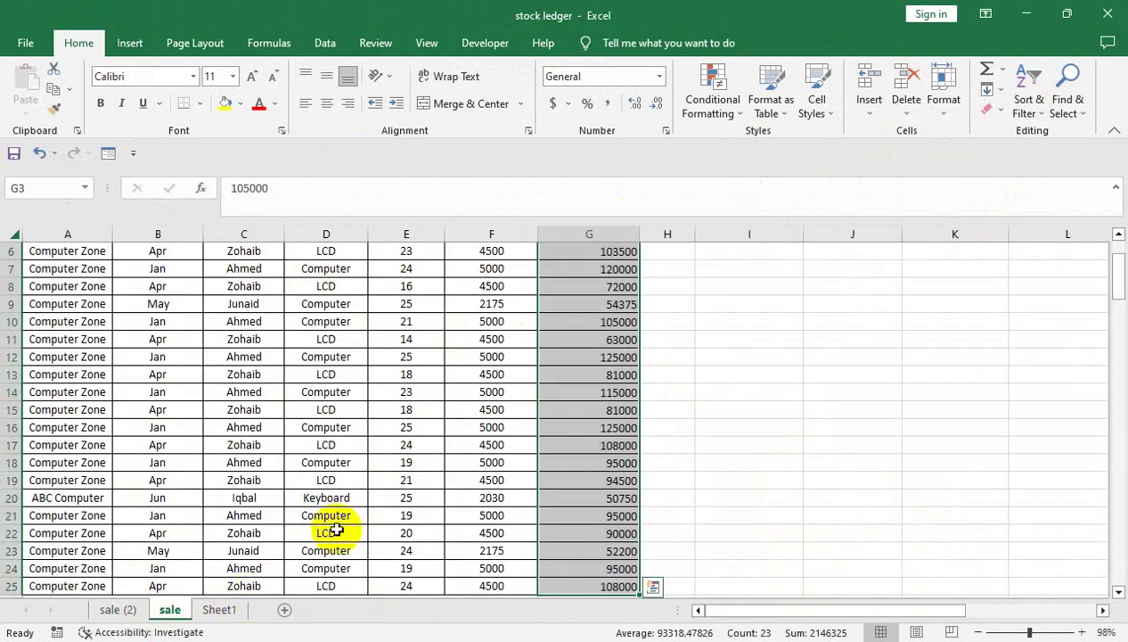
pyautogui.click(646, 393)
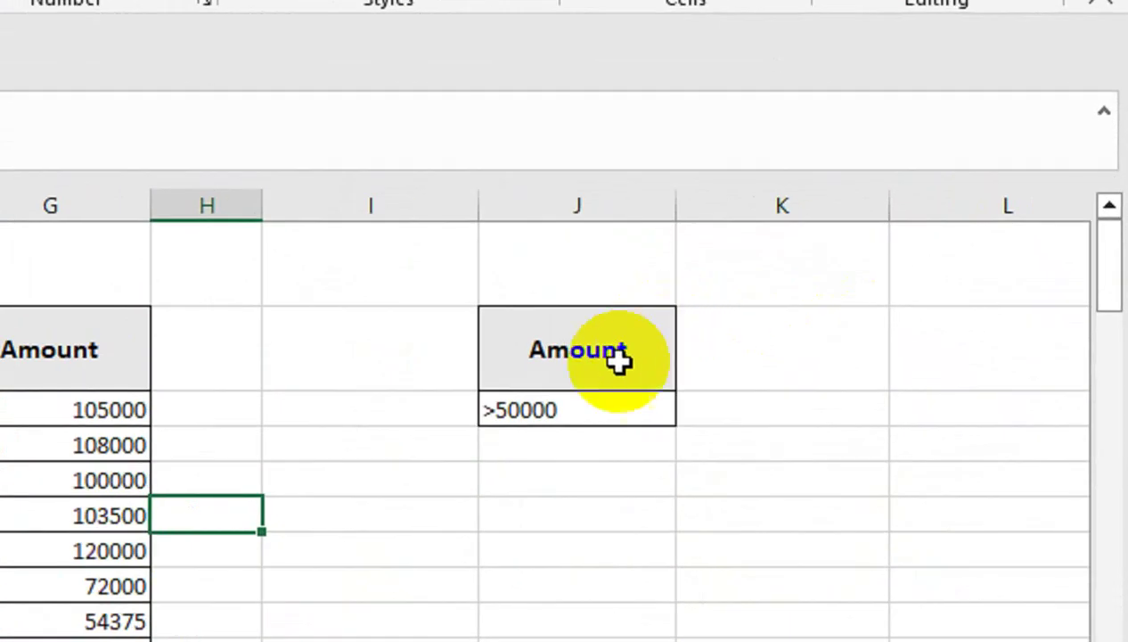
pyautogui.click(826, 336)
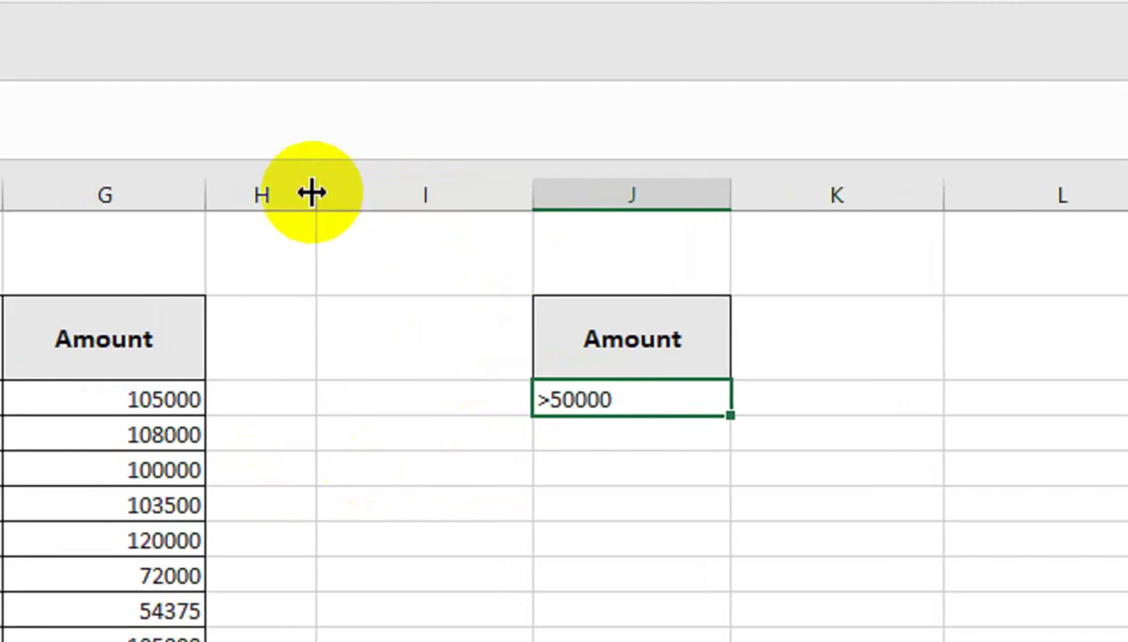
# Step: Narrow column H and delete empty column I, moving the >50000 criterion into I2:I3
pyautogui.moveTo(312, 192); pyautogui.dragTo(287, 193)
pyautogui.rightClick(389, 198)
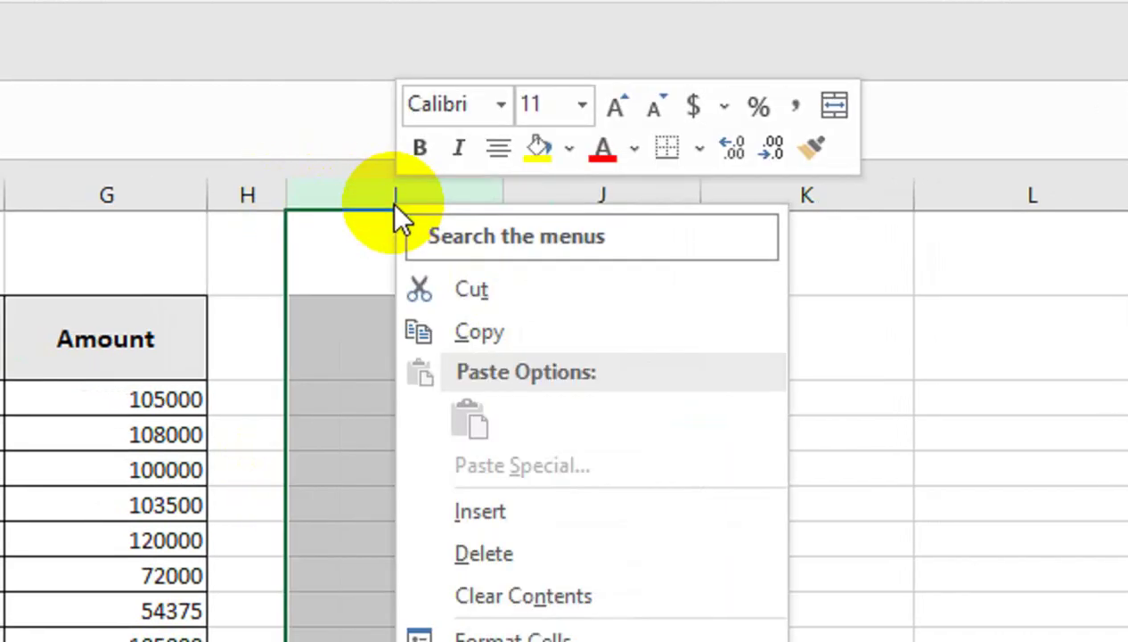
pyautogui.click(446, 543)
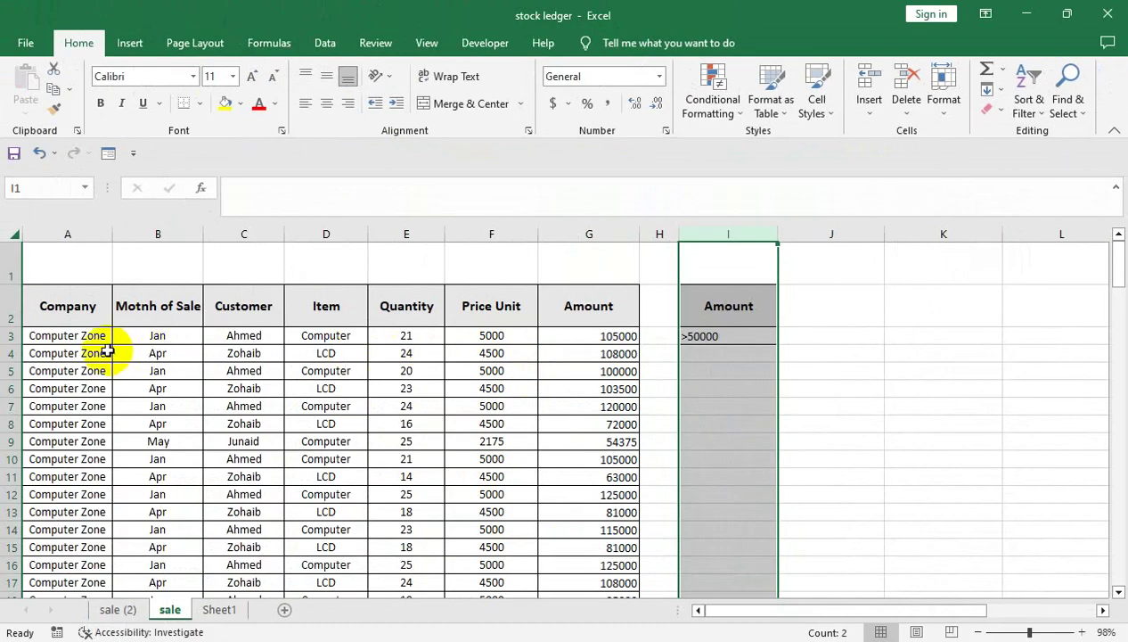
pyautogui.click(91, 336)
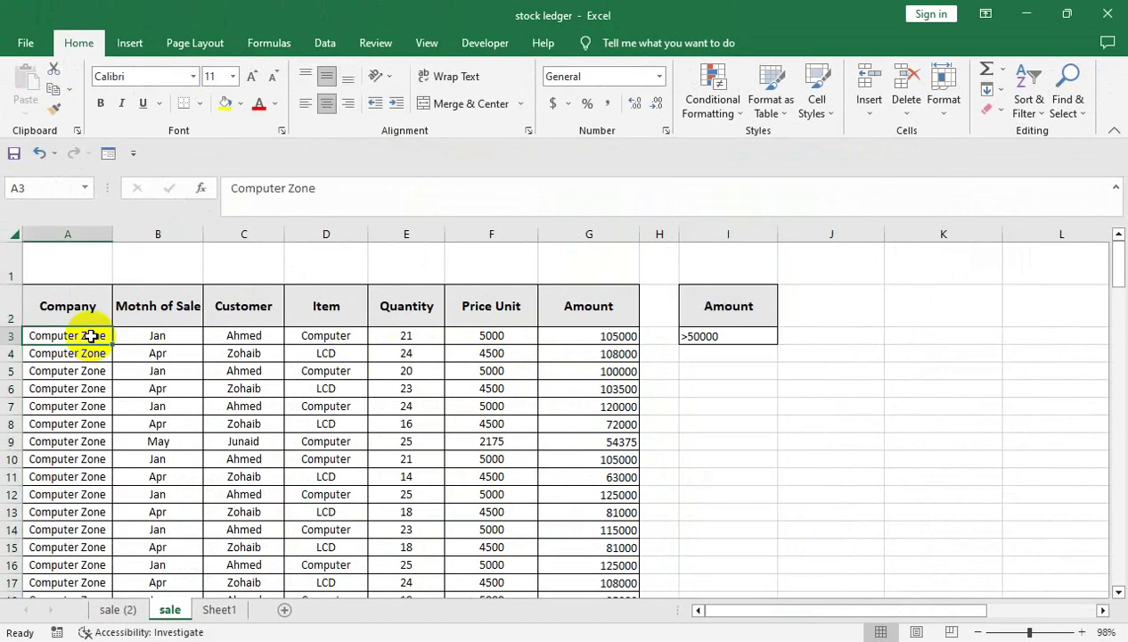
# Step: Delete all copied records from A3 through the last row of column G
pyautogui.hotkey('ctrl', 'shift', 'Right')
pyautogui.hotkey('ctrl', 'shift', 'Down')
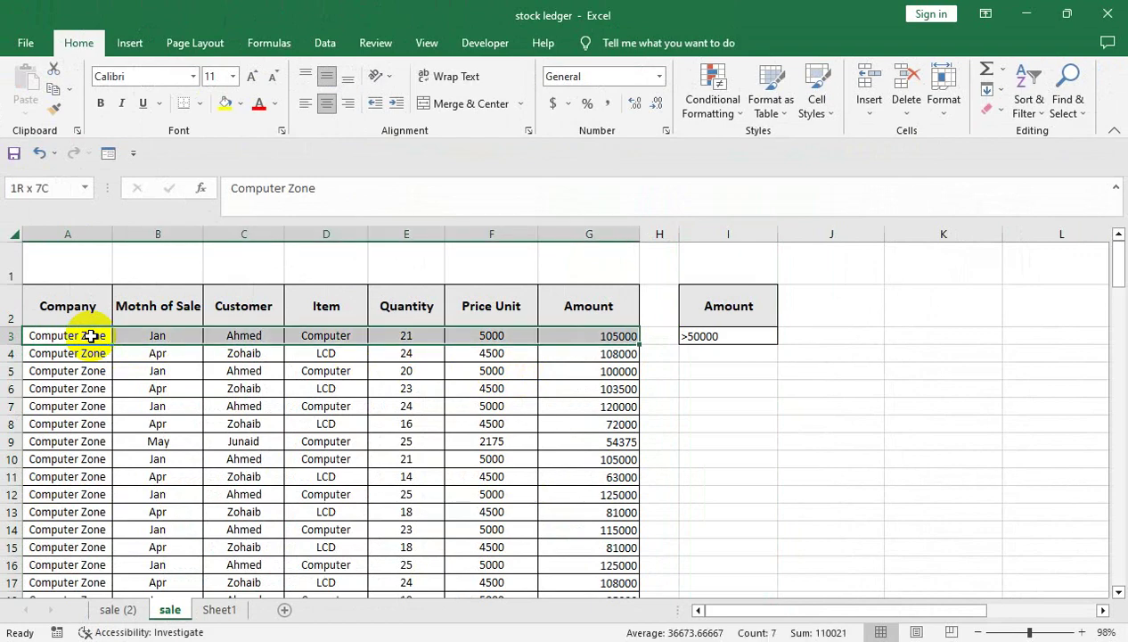
pyautogui.press('Delete')
pyautogui.press('Up')
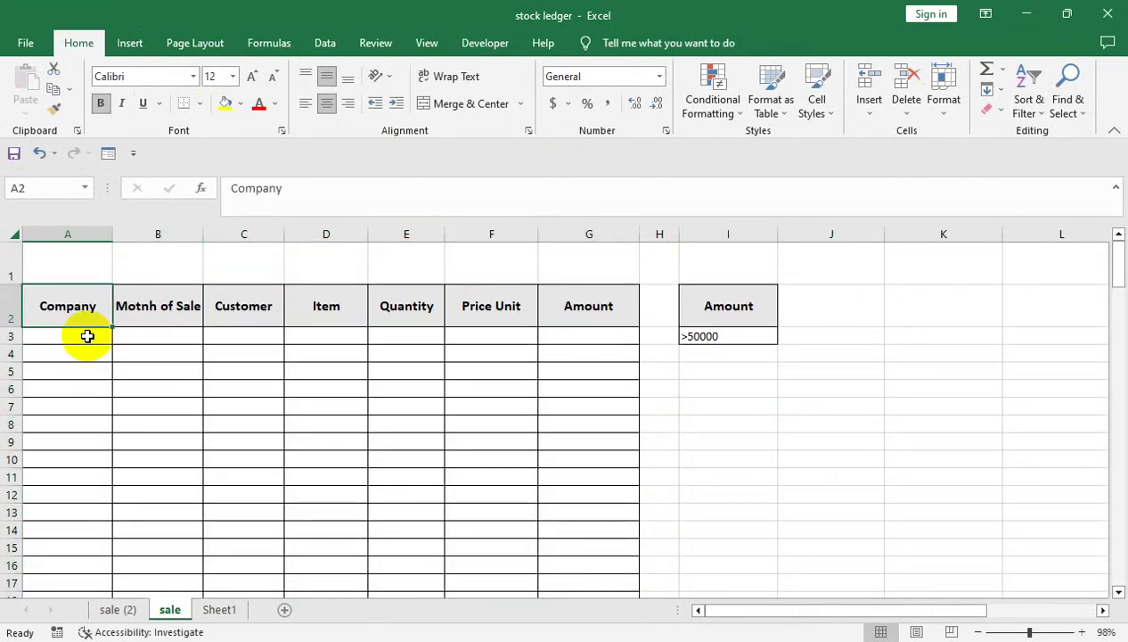
# Step: Change the Amount criterion in I3 to >=100000
pyautogui.click(745, 334)
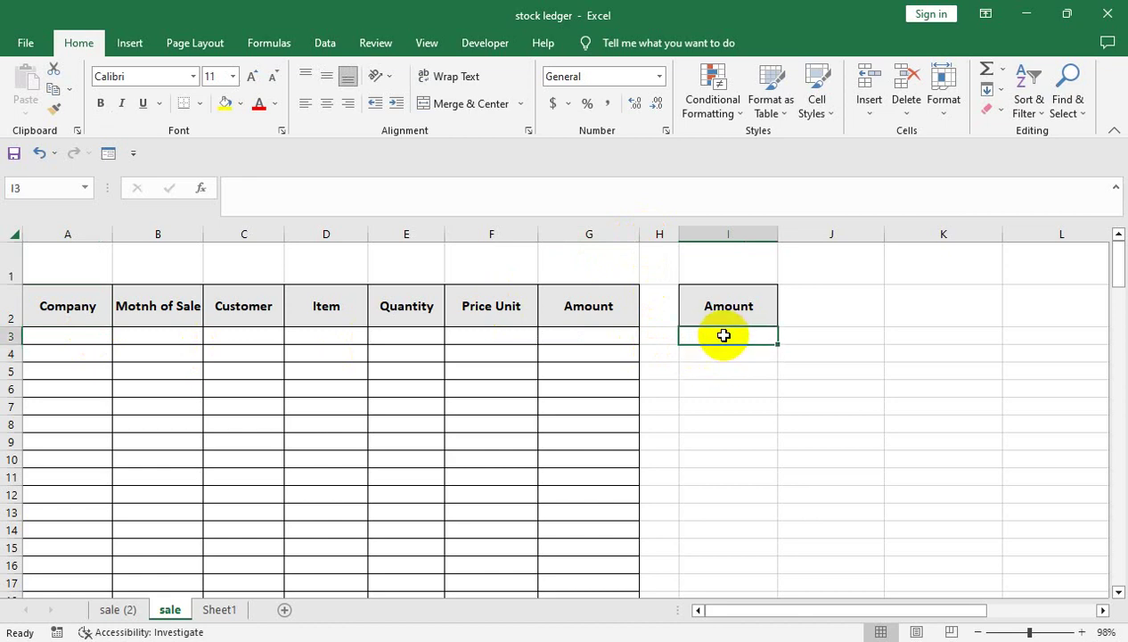
pyautogui.write('>=100000')
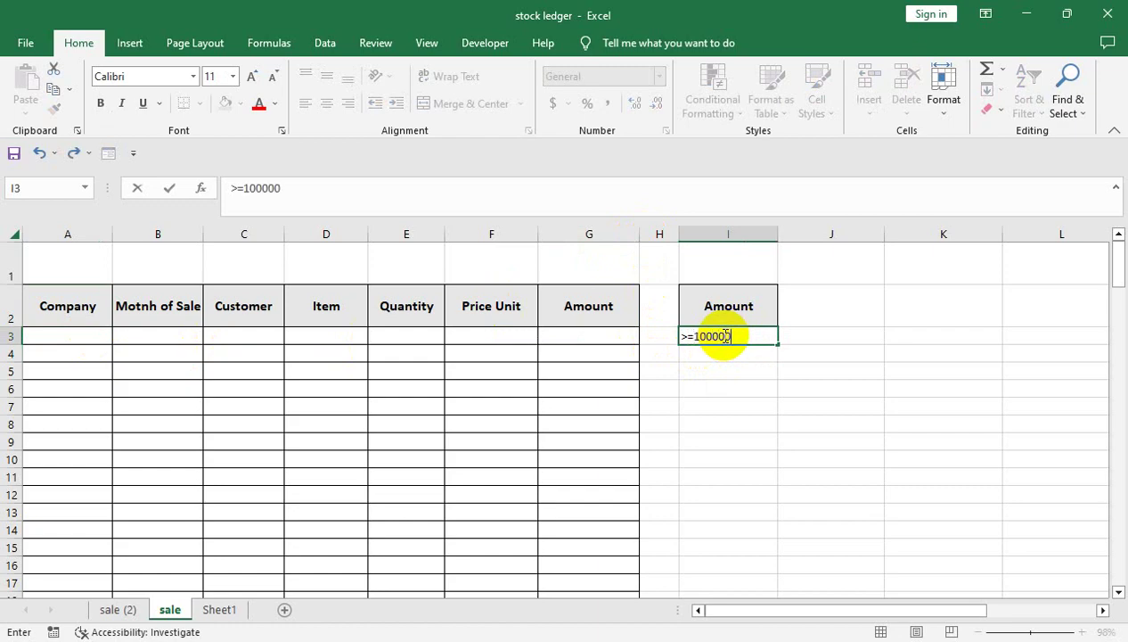
pyautogui.click(704, 426)
pyautogui.click(120, 610)
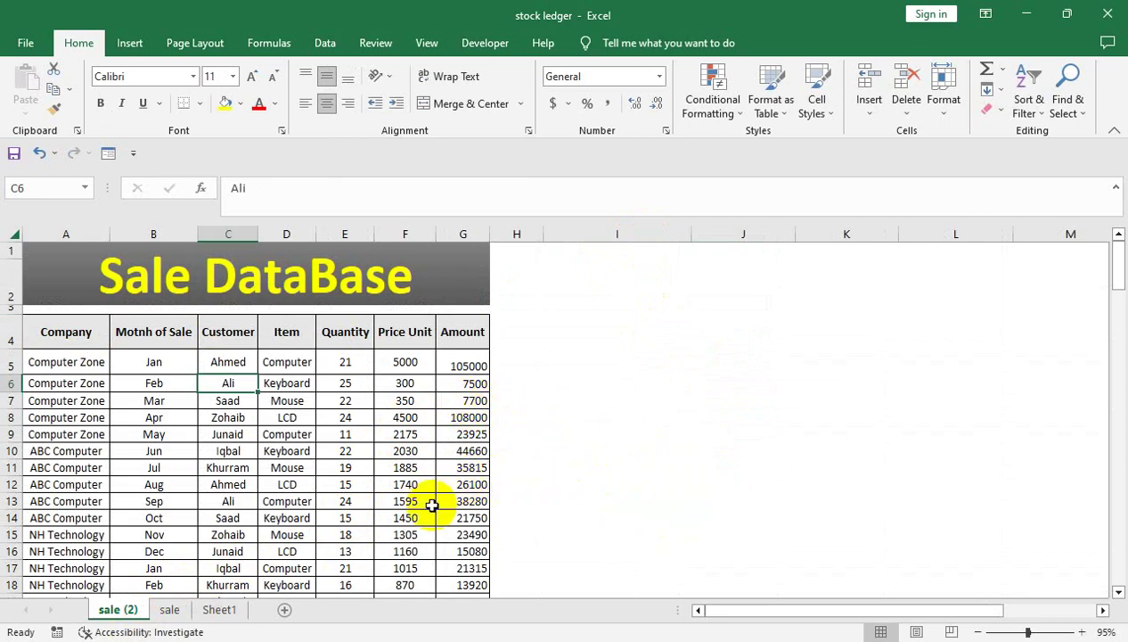
pyautogui.click(169, 610)
pyautogui.click(586, 389)
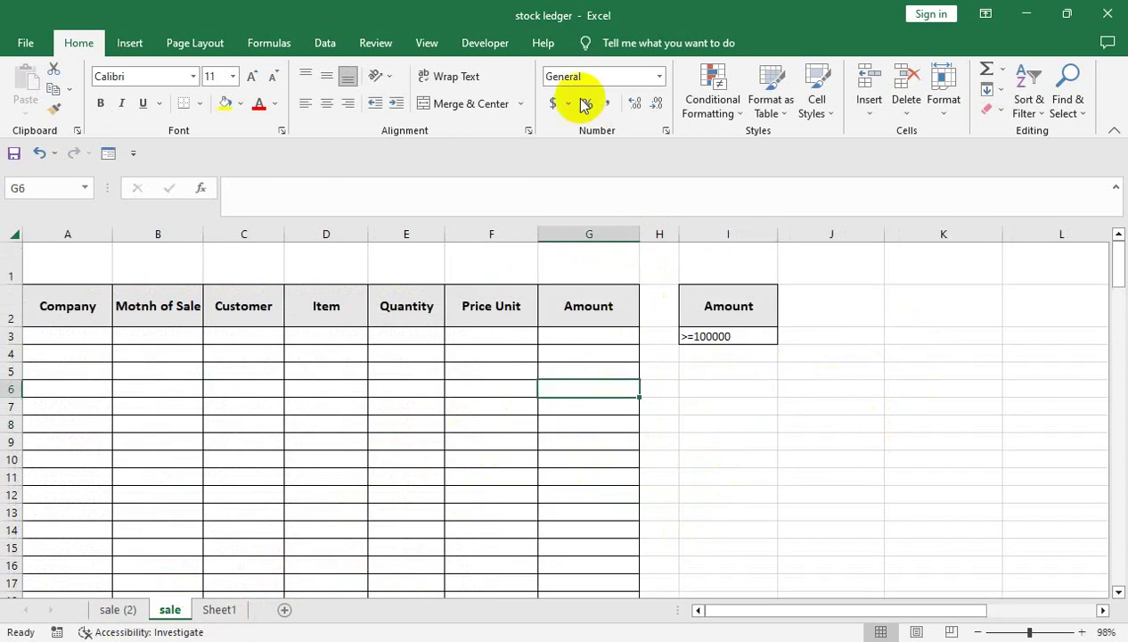
pyautogui.click(427, 42)
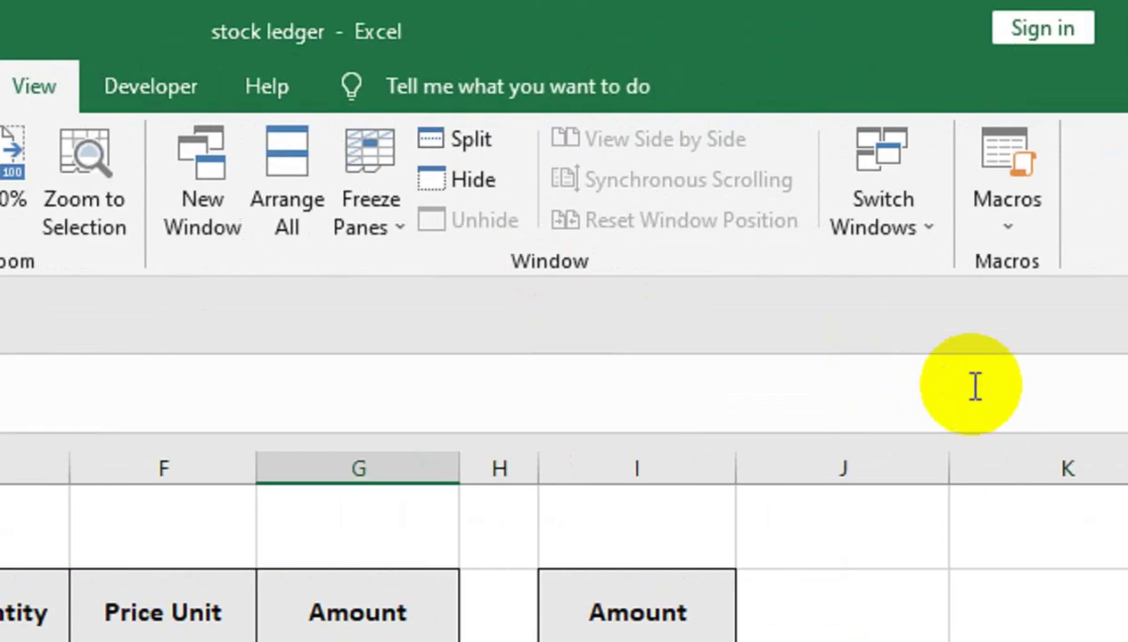
# Step: Record a new macro under the default name Macro1, stored in This Workbook
pyautogui.click(915, 114)
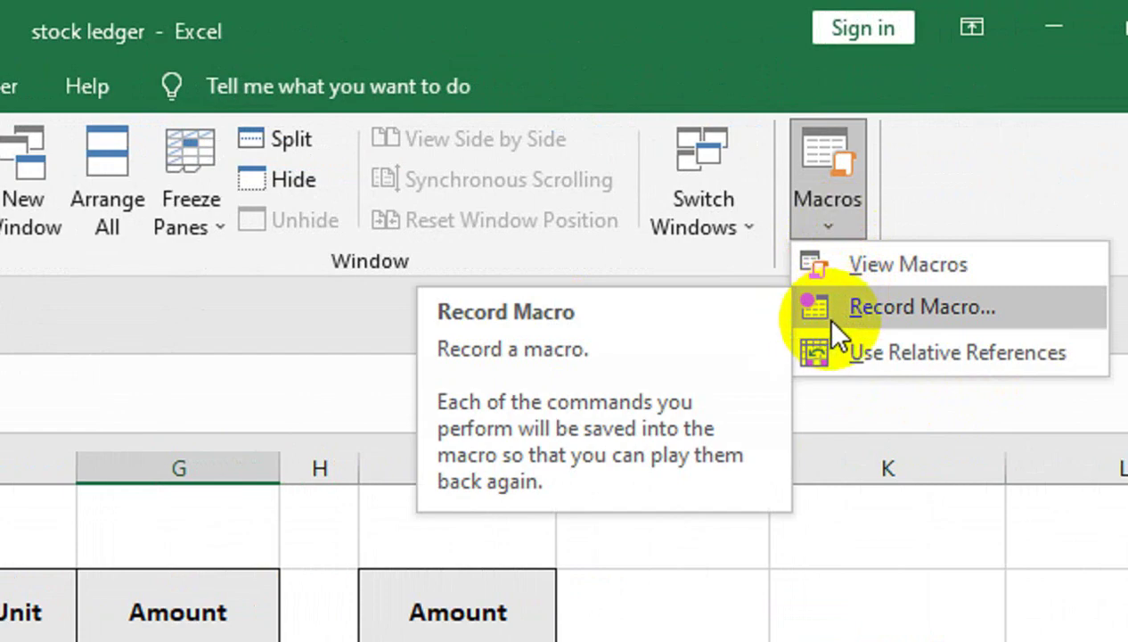
pyautogui.click(829, 312)
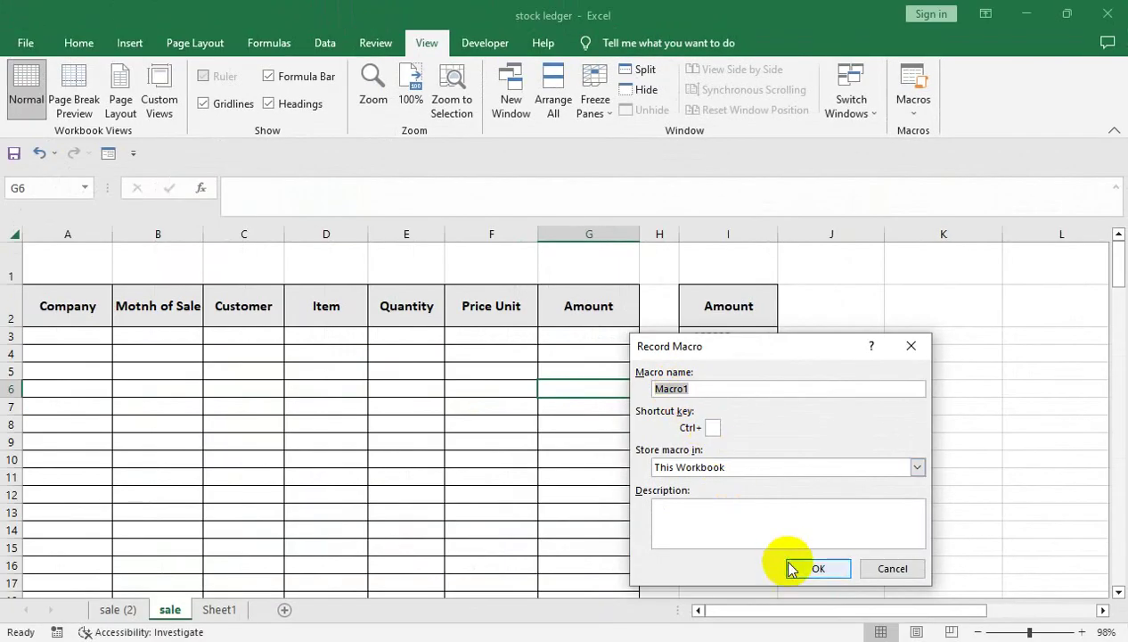
pyautogui.click(817, 569)
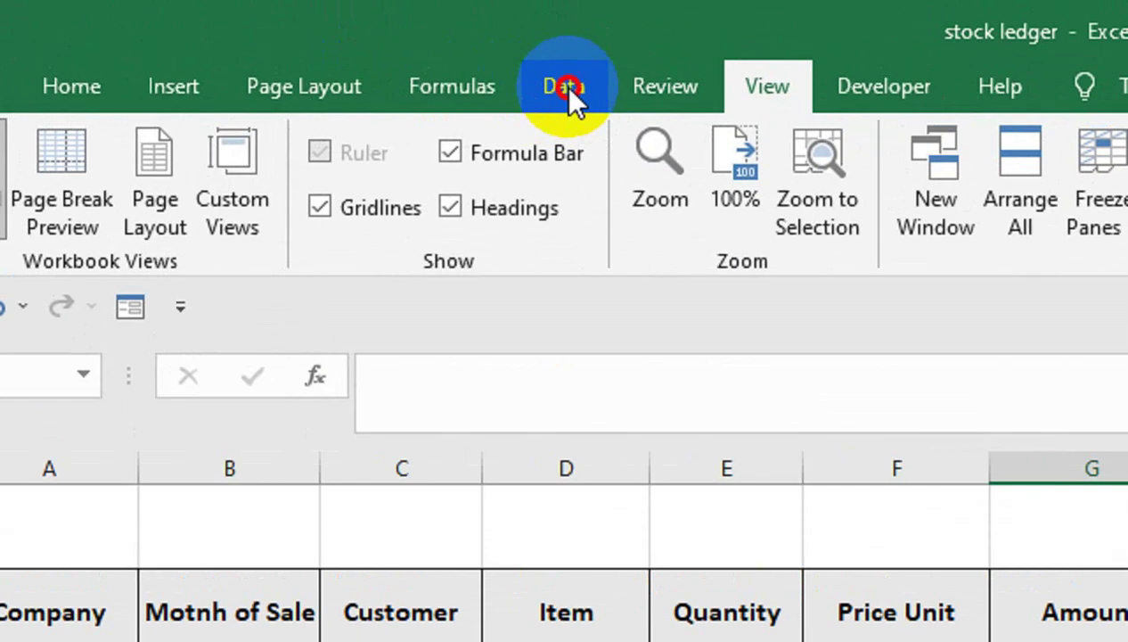
# Step: Open Advanced Filter copying to another location, with list range 'sale (2)'!A4:G145
pyautogui.click(562, 86)
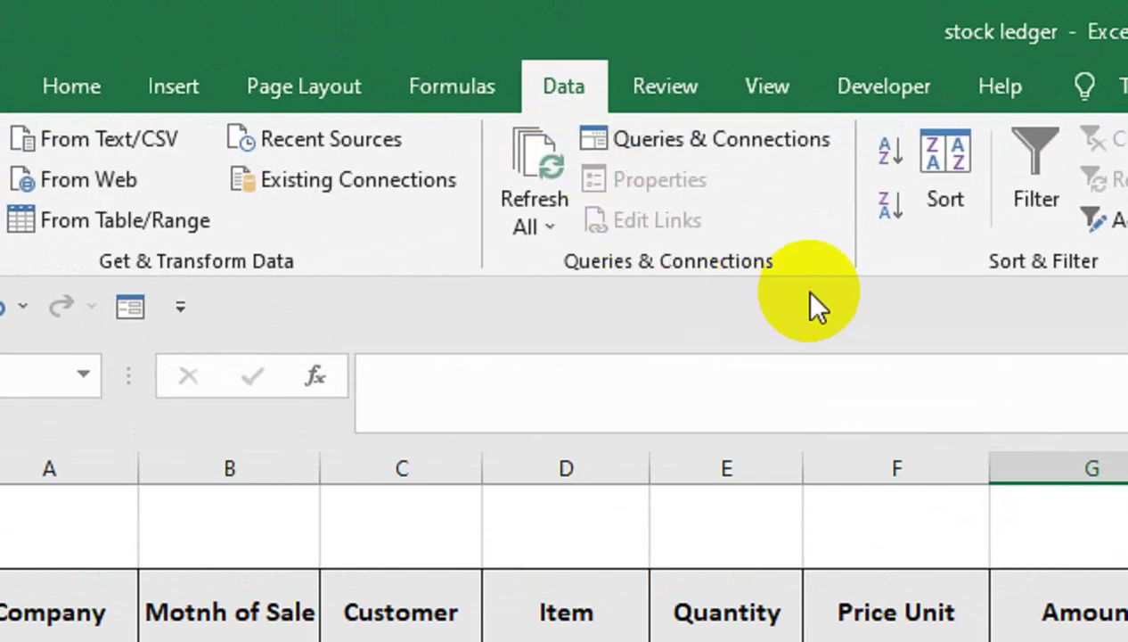
pyautogui.click(842, 227)
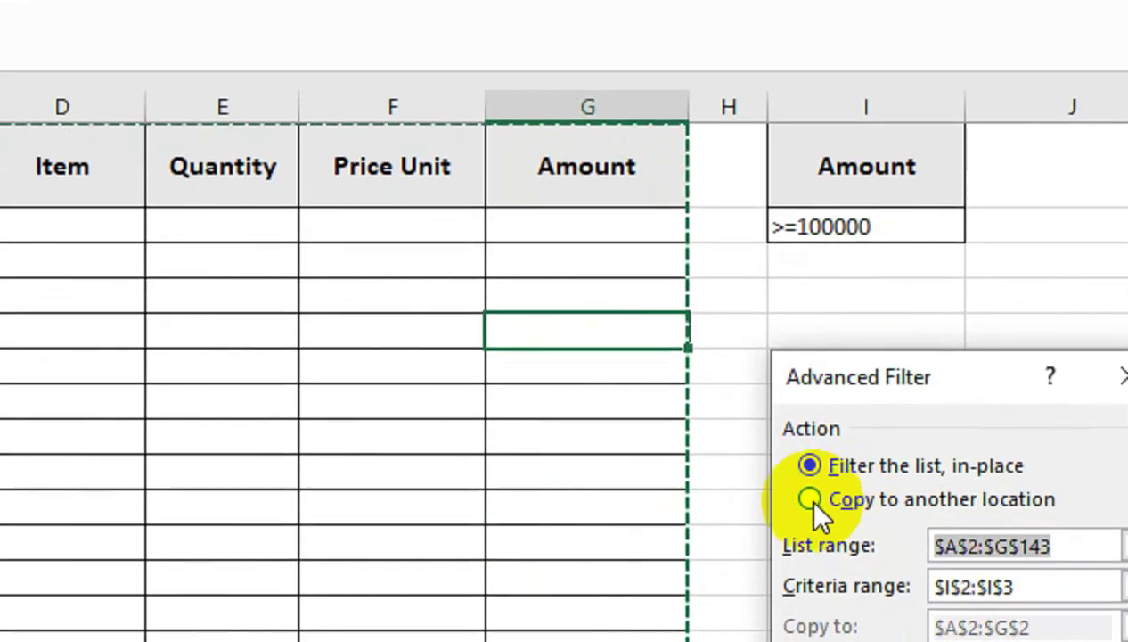
pyautogui.click(802, 486)
pyautogui.moveTo(847, 461); pyautogui.dragTo(698, 461)
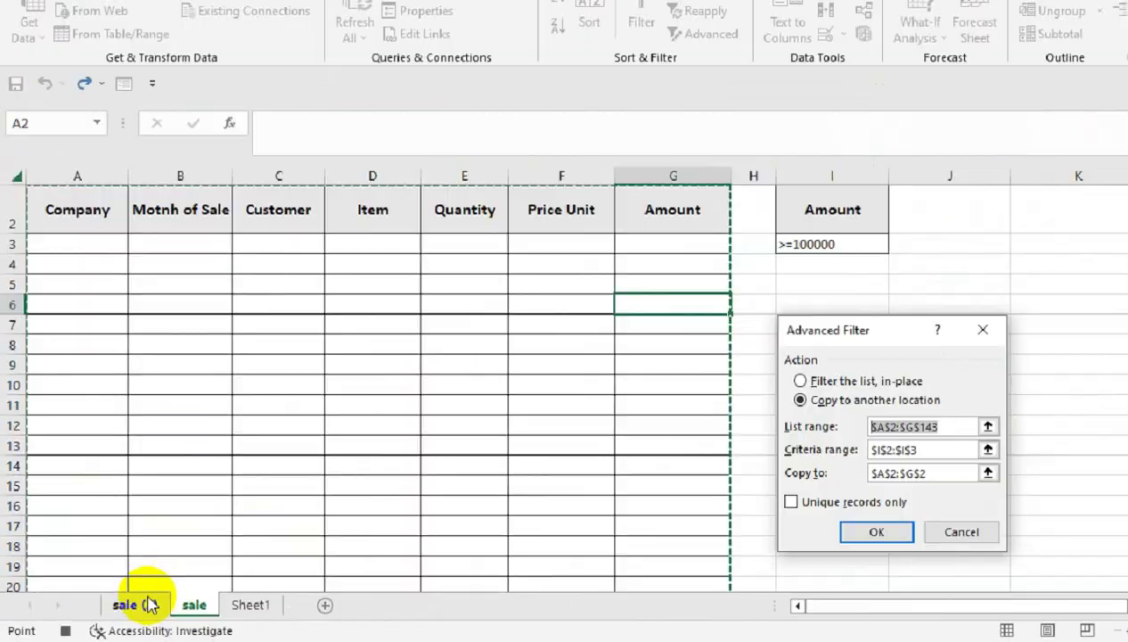
pyautogui.click(148, 605)
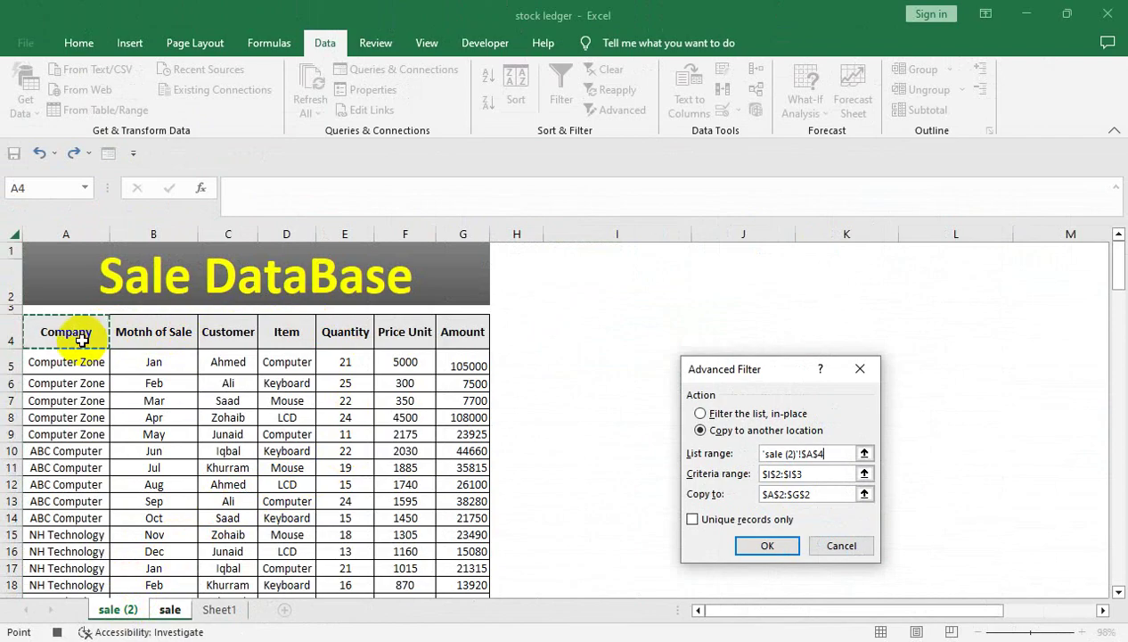
pyautogui.hotkey('ctrl', 'shift', 'Down')
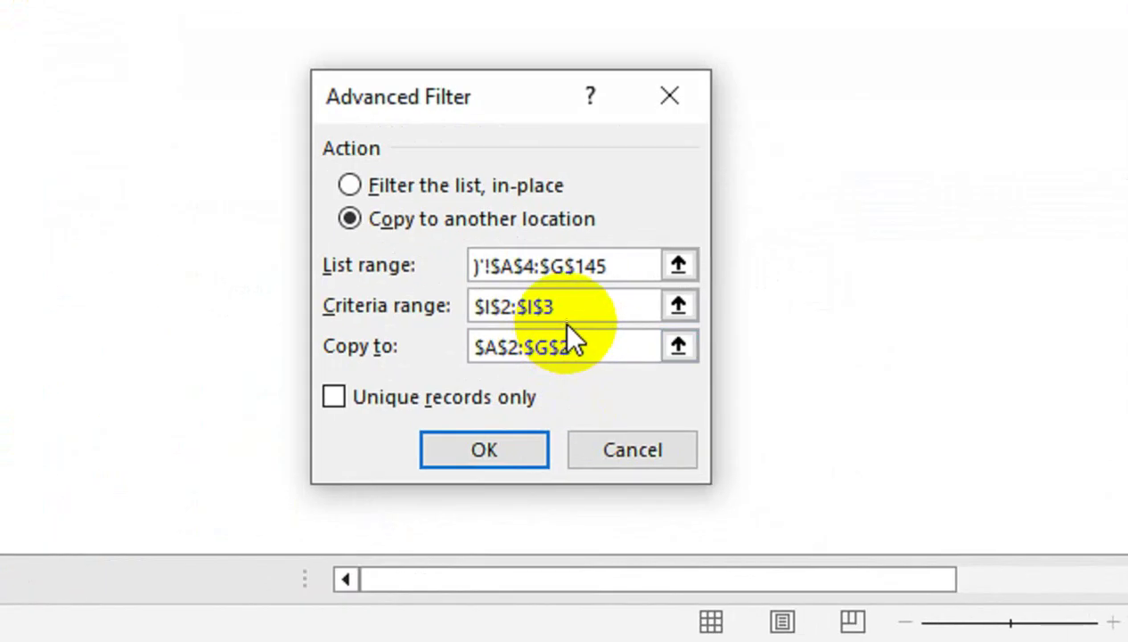
# Step: Set criteria I2:I3 and Copy to A2:G2, then run it to copy 11 records of at least 100000
pyautogui.moveTo(804, 474); pyautogui.dragTo(724, 470)
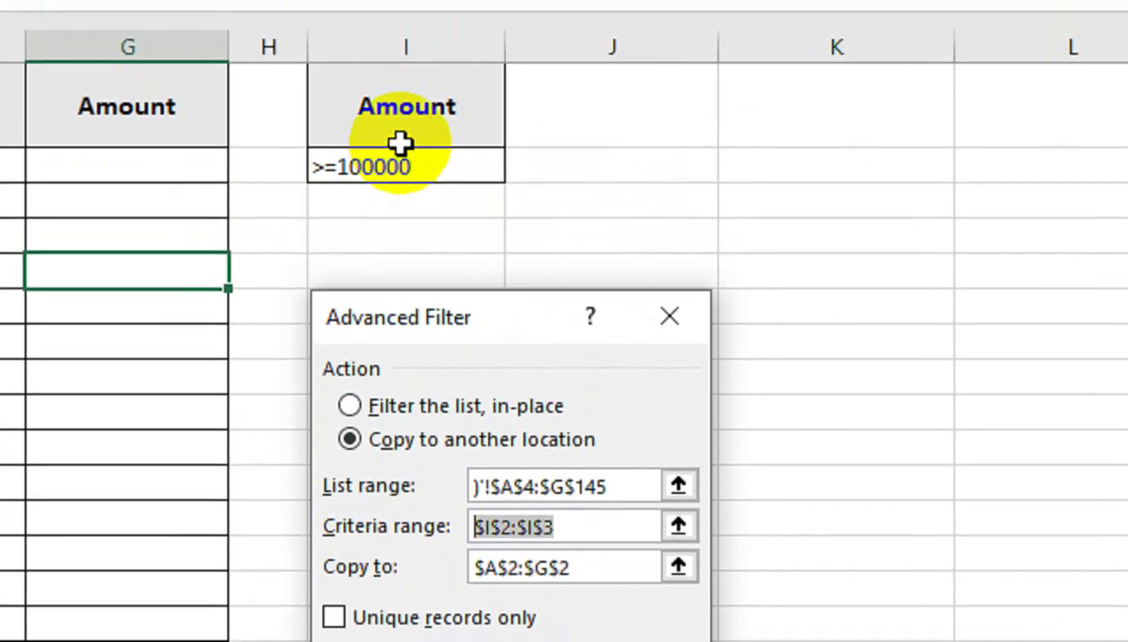
pyautogui.click(400, 161)
pyautogui.moveTo(401, 161); pyautogui.dragTo(396, 196)
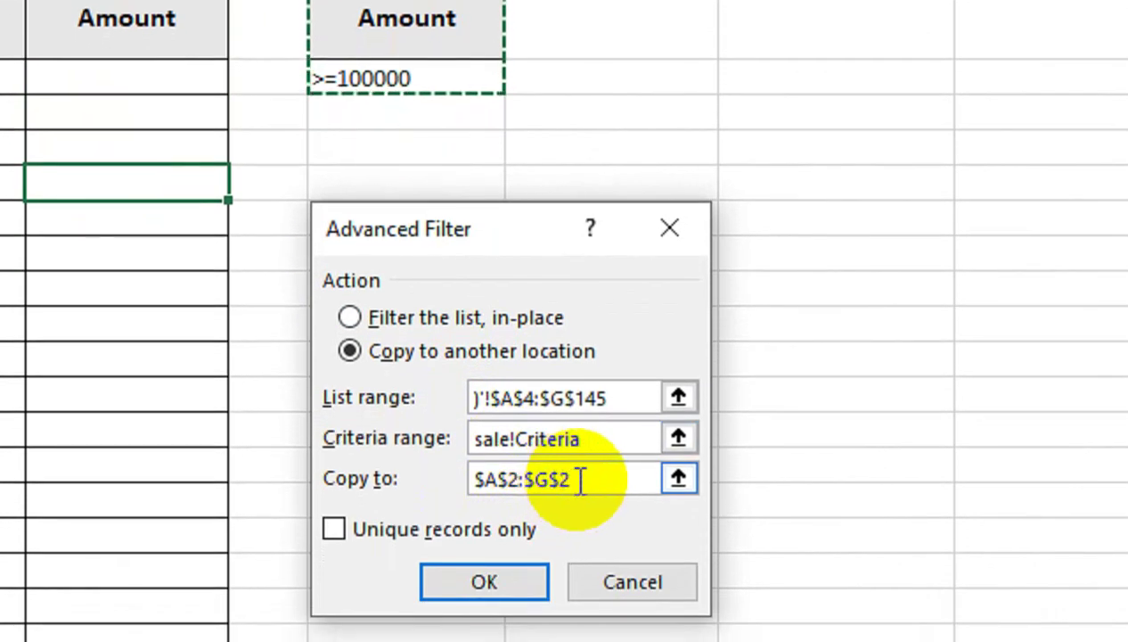
pyautogui.moveTo(579, 479); pyautogui.dragTo(461, 478)
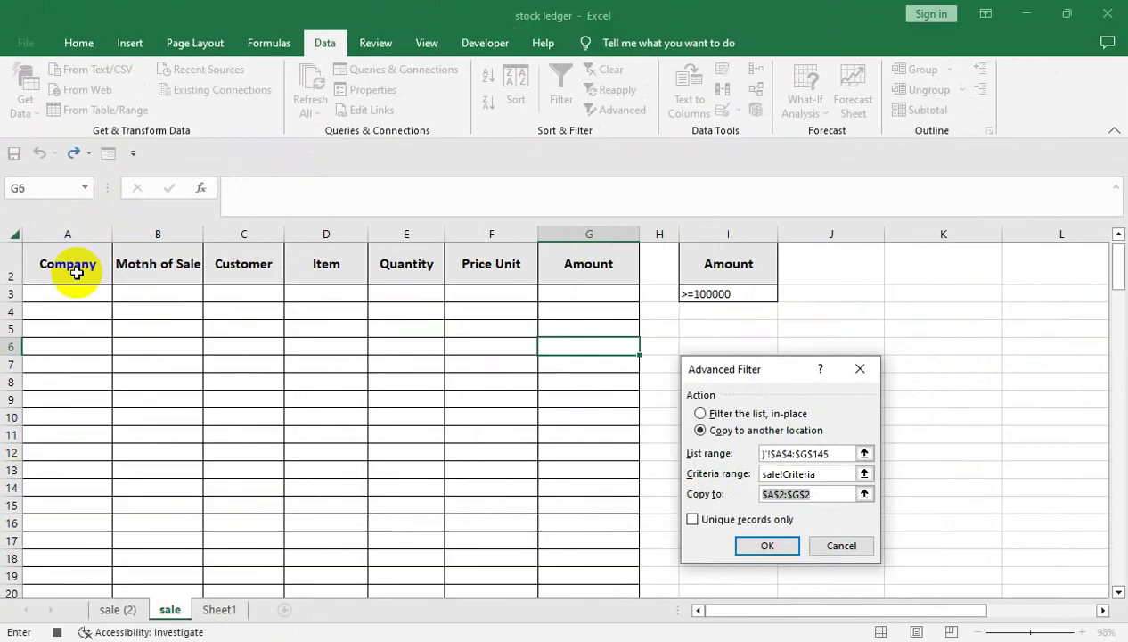
pyautogui.moveTo(76, 272); pyautogui.dragTo(584, 271)
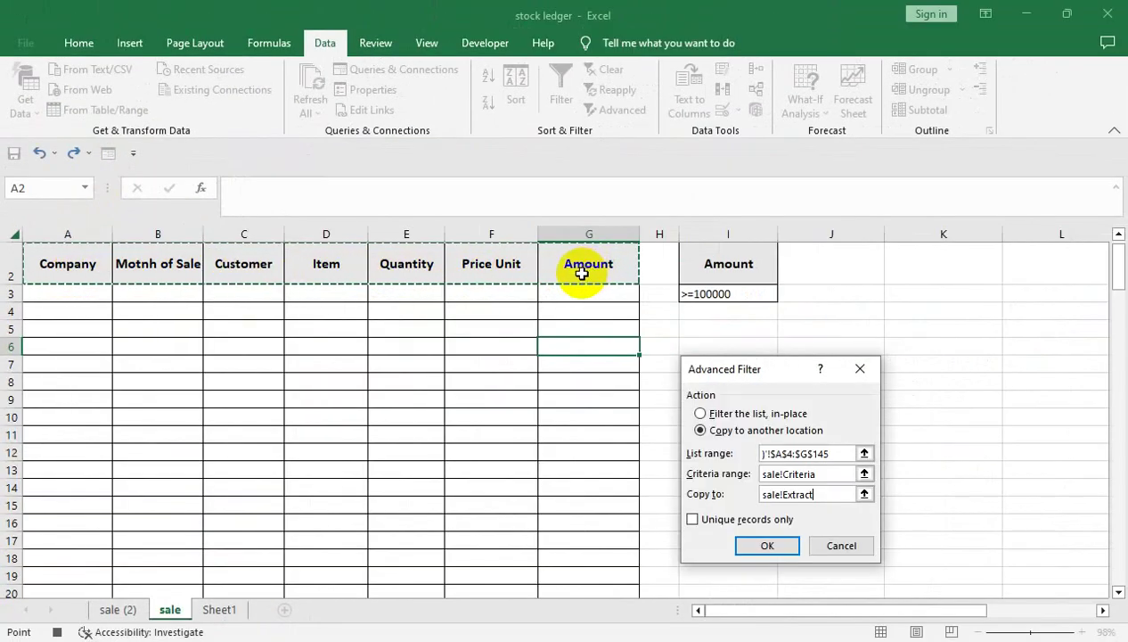
pyautogui.click(753, 546)
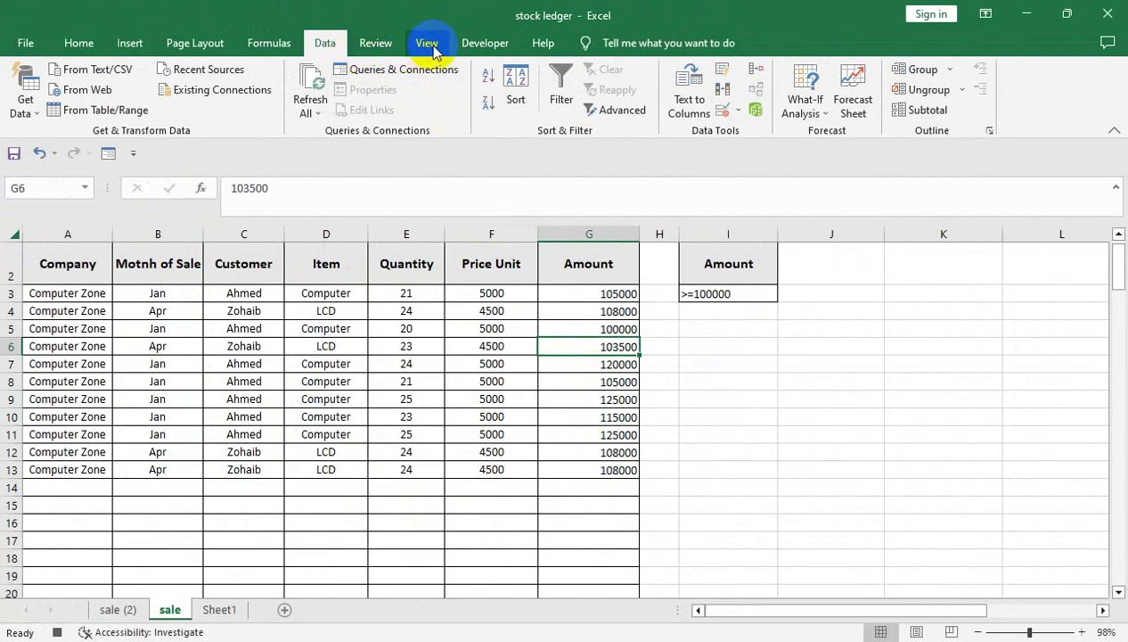
# Step: Stop the macro recording from View > Macros
pyautogui.click(427, 42)
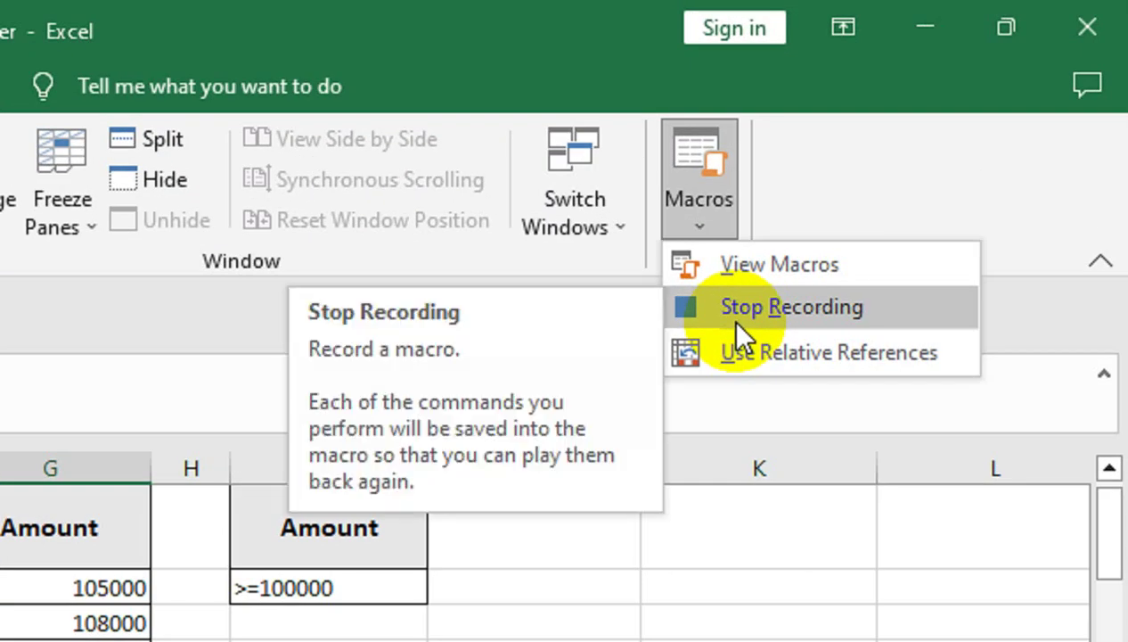
pyautogui.click(932, 159)
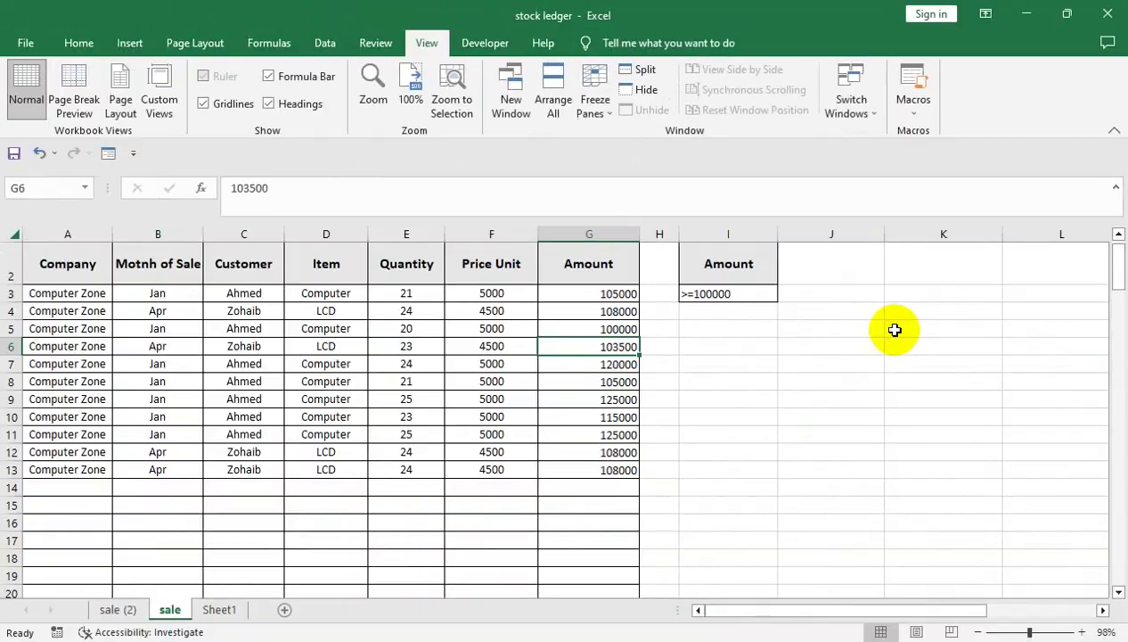
pyautogui.click(894, 327)
# Step: Change the Amount criterion in I3 to >=50000
pyautogui.click(700, 293)
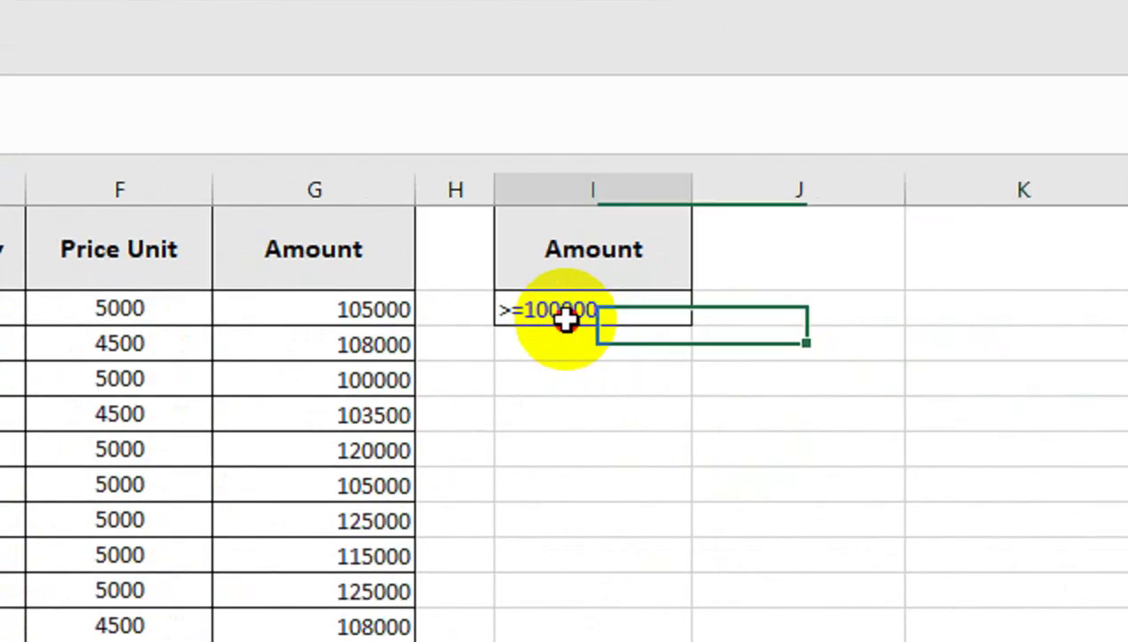
pyautogui.write('>=')
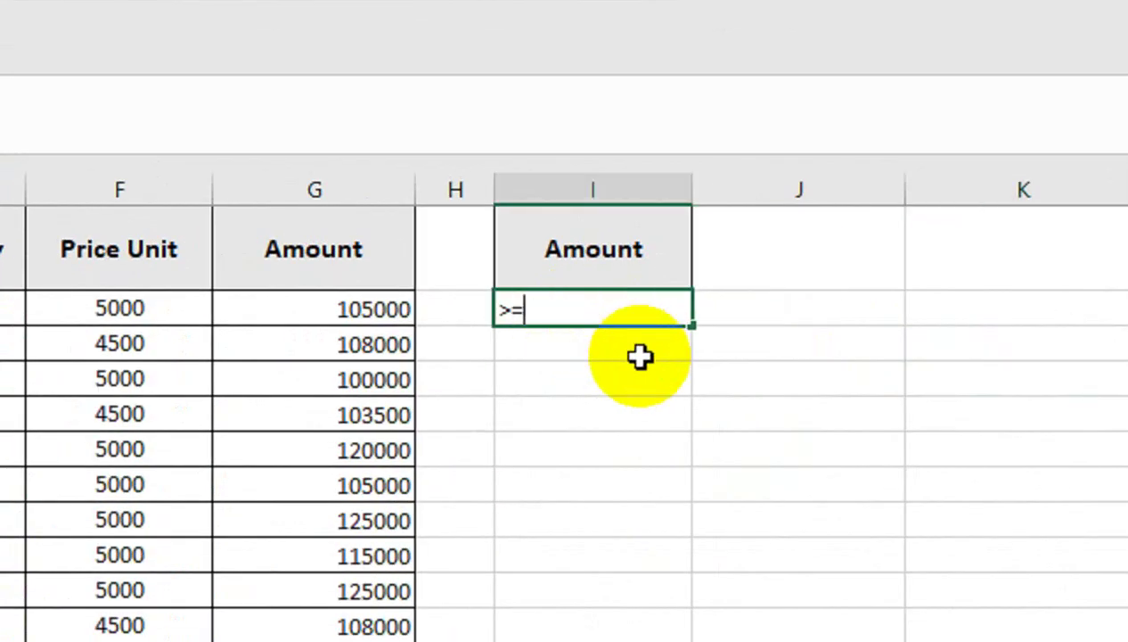
pyautogui.write('5')
pyautogui.write('0000')
pyautogui.press('Return')
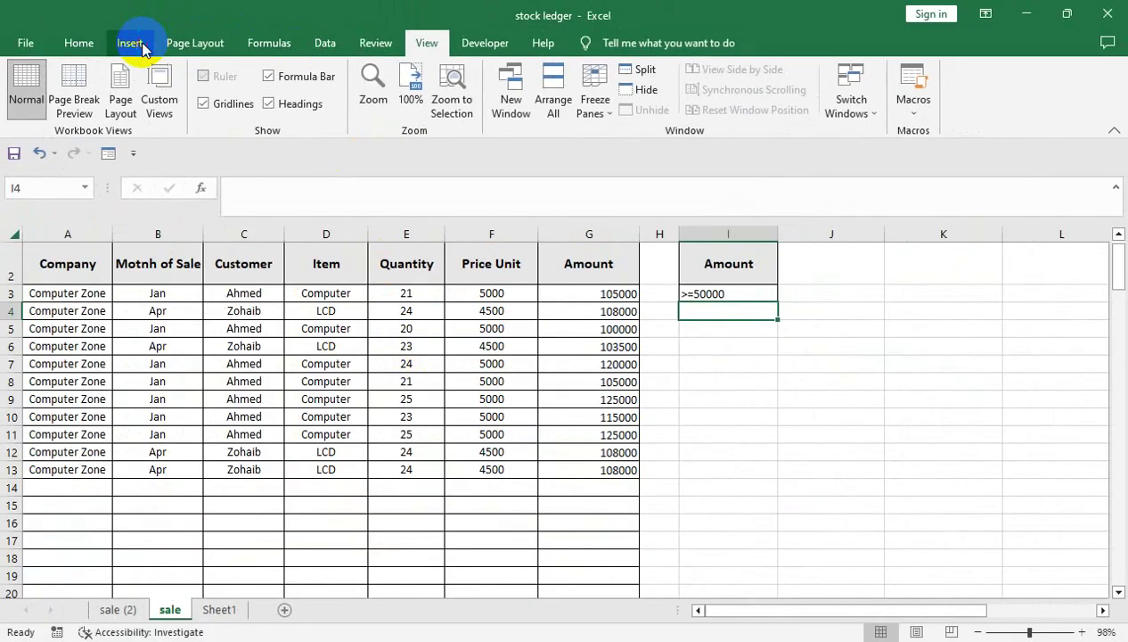
# Step: Draw a dark blue rounded rectangle beside the Amount criteria cell
pyautogui.click(129, 43)
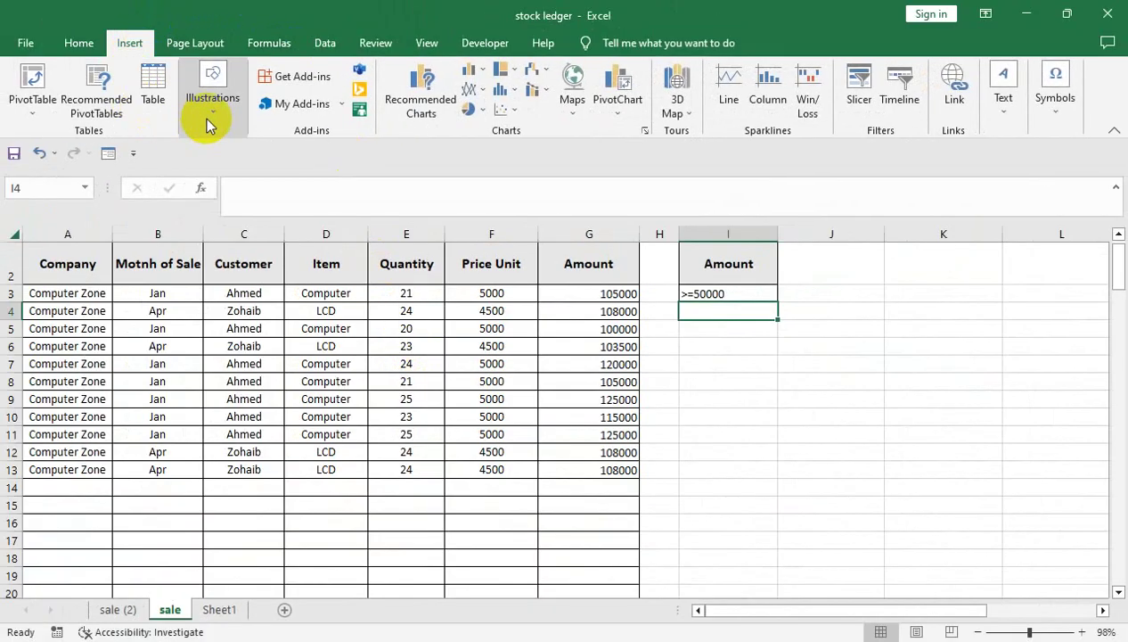
pyautogui.click(208, 115)
pyautogui.click(244, 157)
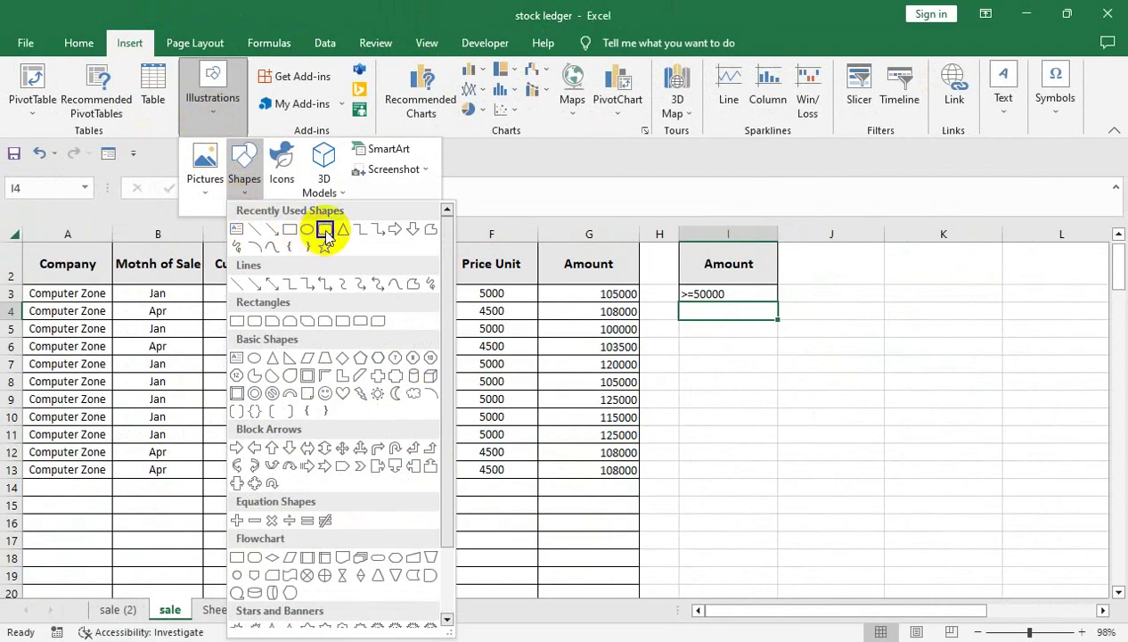
pyautogui.click(322, 231)
pyautogui.moveTo(684, 331)
pyautogui.mouseDown()
pyautogui.moveTo(879, 385)
pyautogui.moveTo(866, 386)
pyautogui.mouseUp()
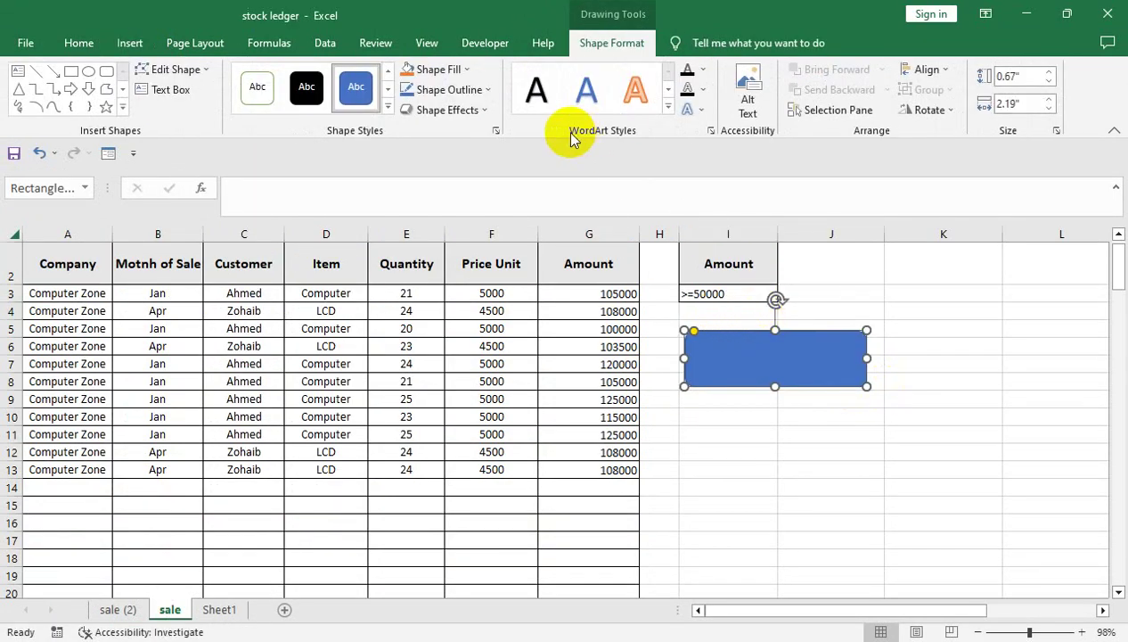
pyautogui.moveTo(694, 331); pyautogui.dragTo(702, 331)
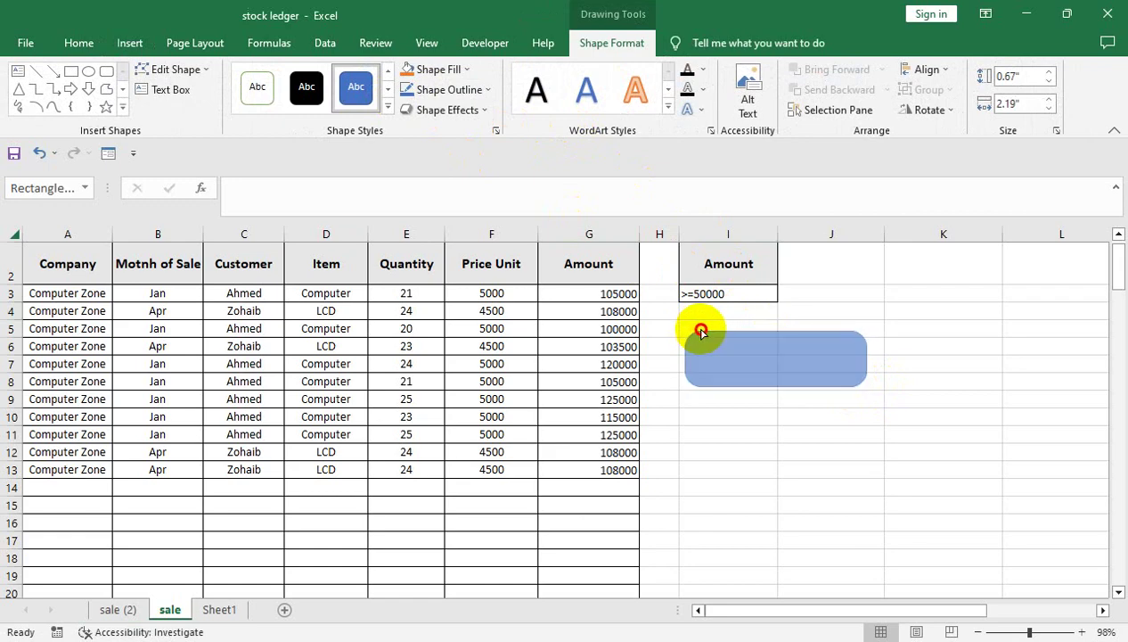
pyautogui.click(464, 70)
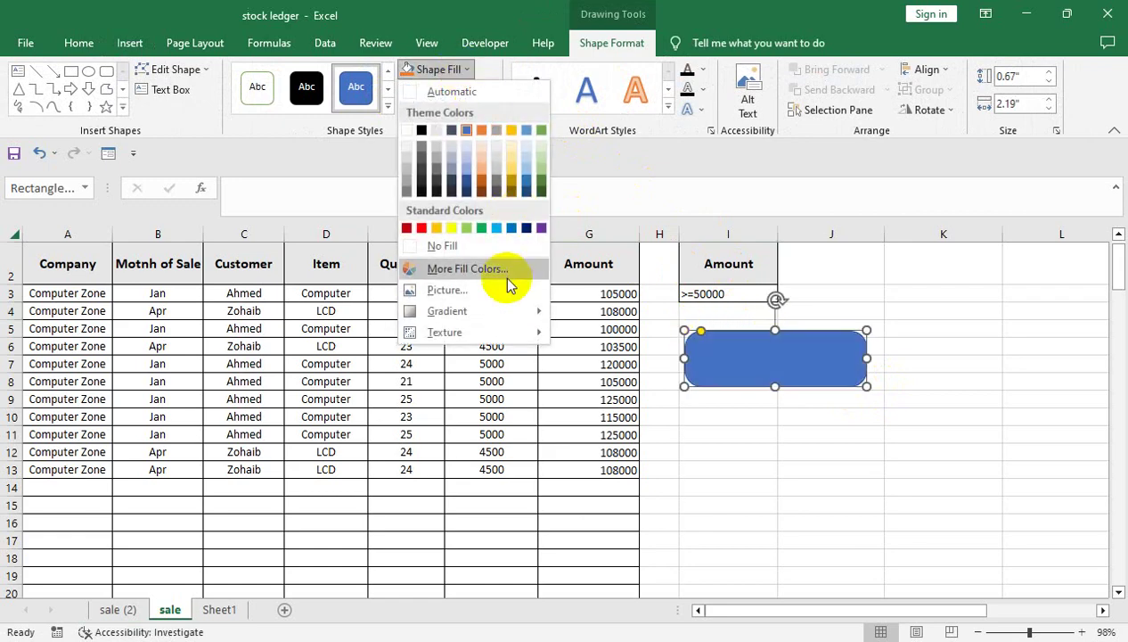
pyautogui.click(527, 227)
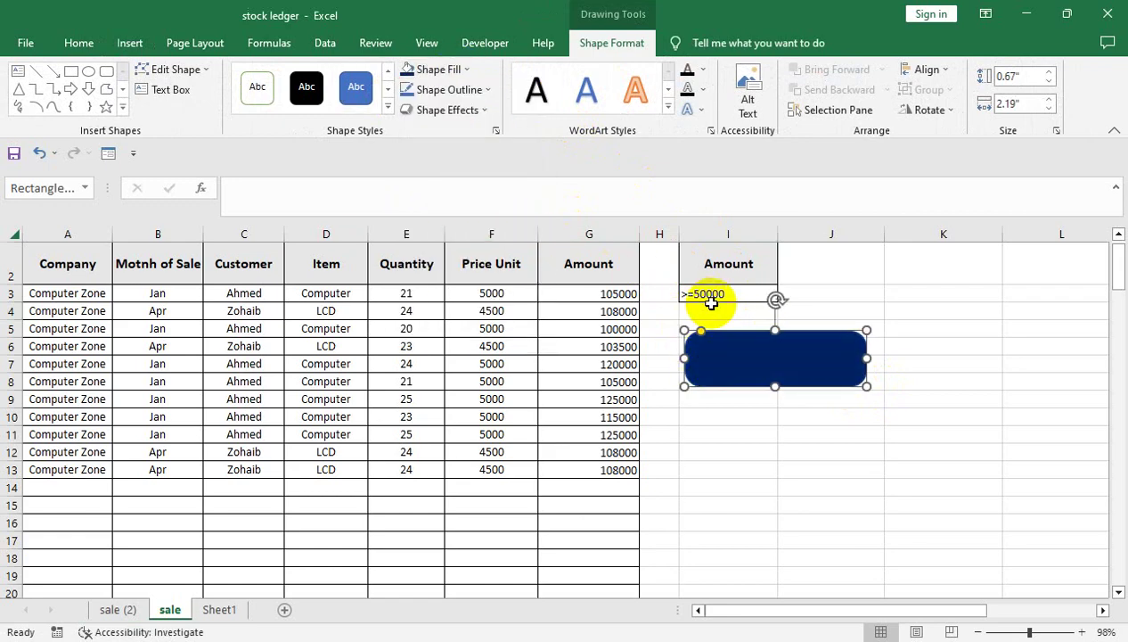
# Step: Type the label 'Search' inside the rectangle
pyautogui.rightClick(707, 343)
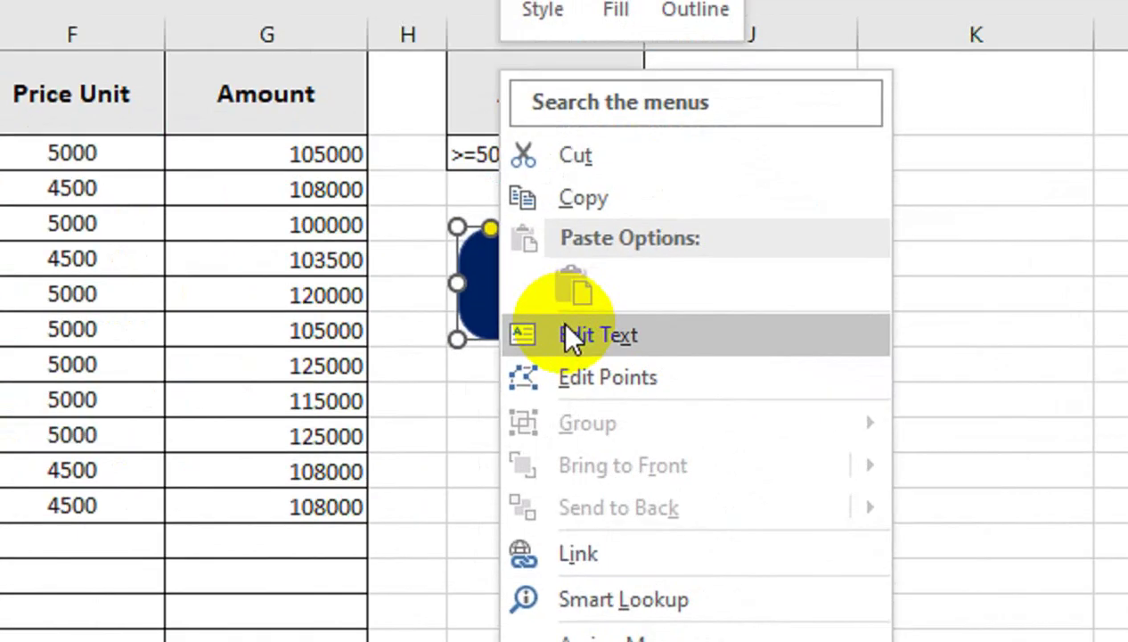
pyautogui.click(744, 383)
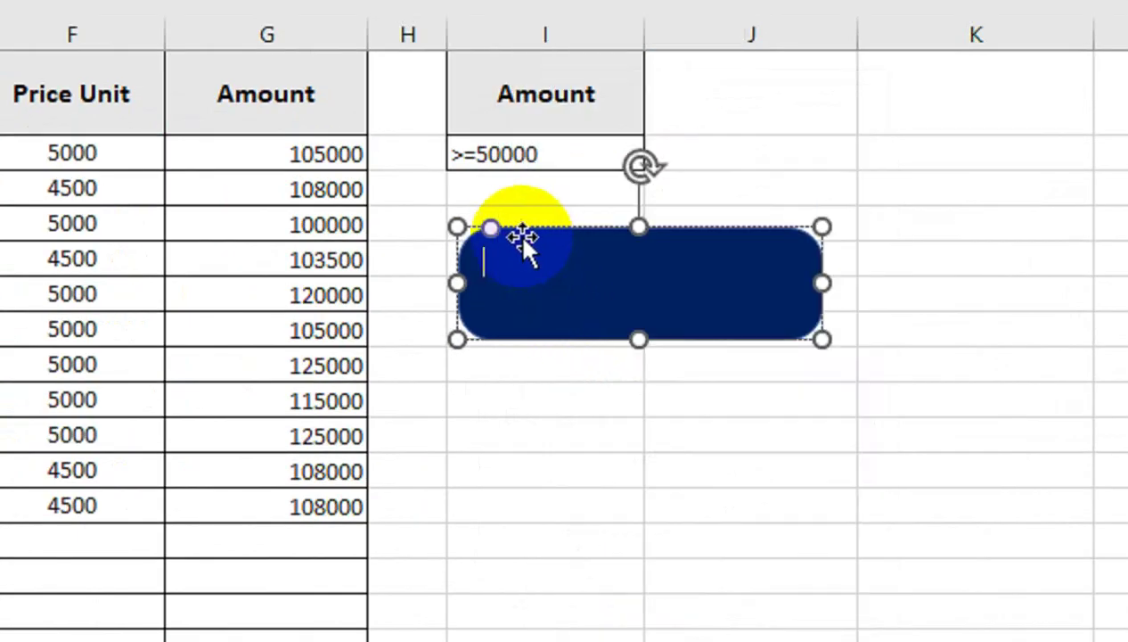
pyautogui.moveTo(492, 229); pyautogui.dragTo(478, 225)
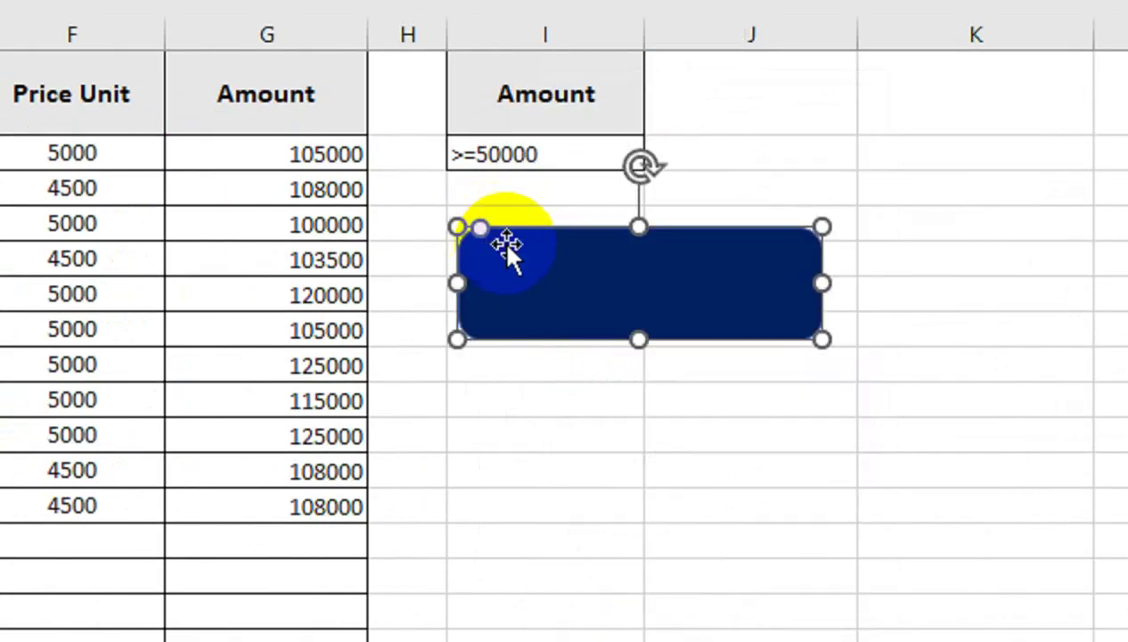
pyautogui.write('Sea')
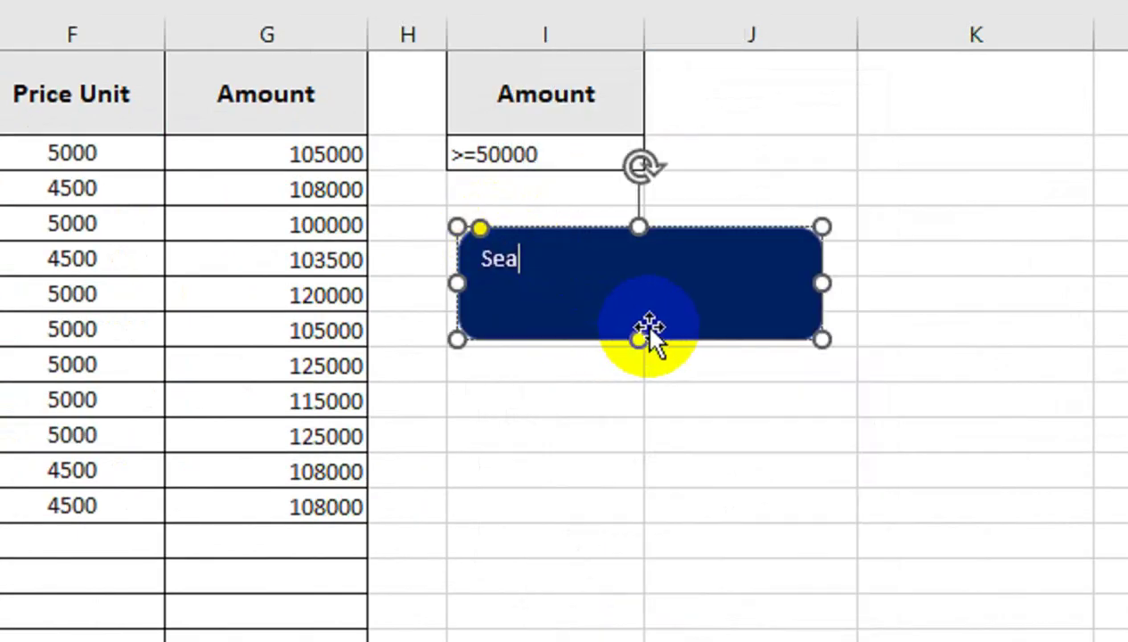
pyautogui.write('rchj')
pyautogui.press('BackSpace')
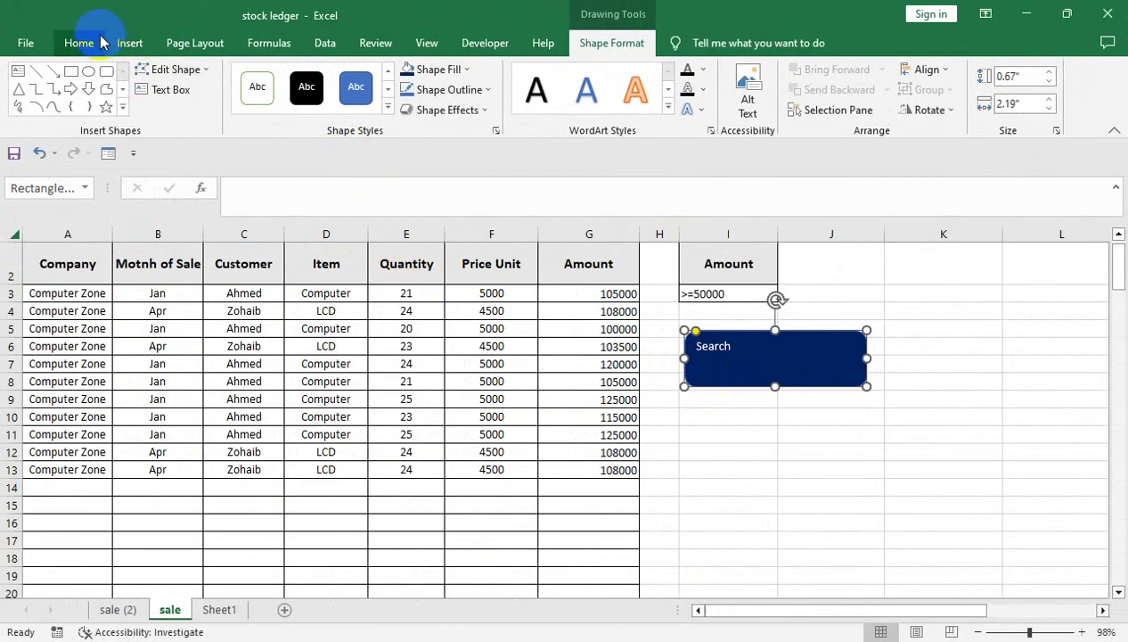
# Step: Centre the Search label both ways and make it 36-point bold
pyautogui.click(79, 43)
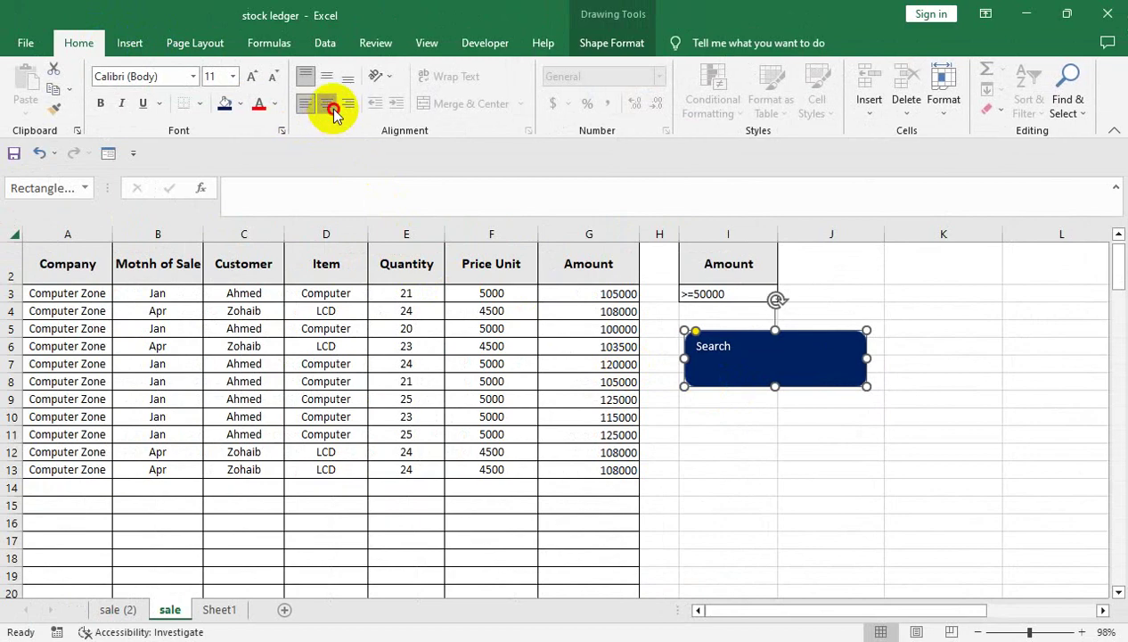
pyautogui.click(326, 103)
pyautogui.click(322, 76)
pyautogui.click(250, 76)
pyautogui.click(250, 76)
pyautogui.click(250, 76)
pyautogui.click(249, 76)
pyautogui.click(250, 76)
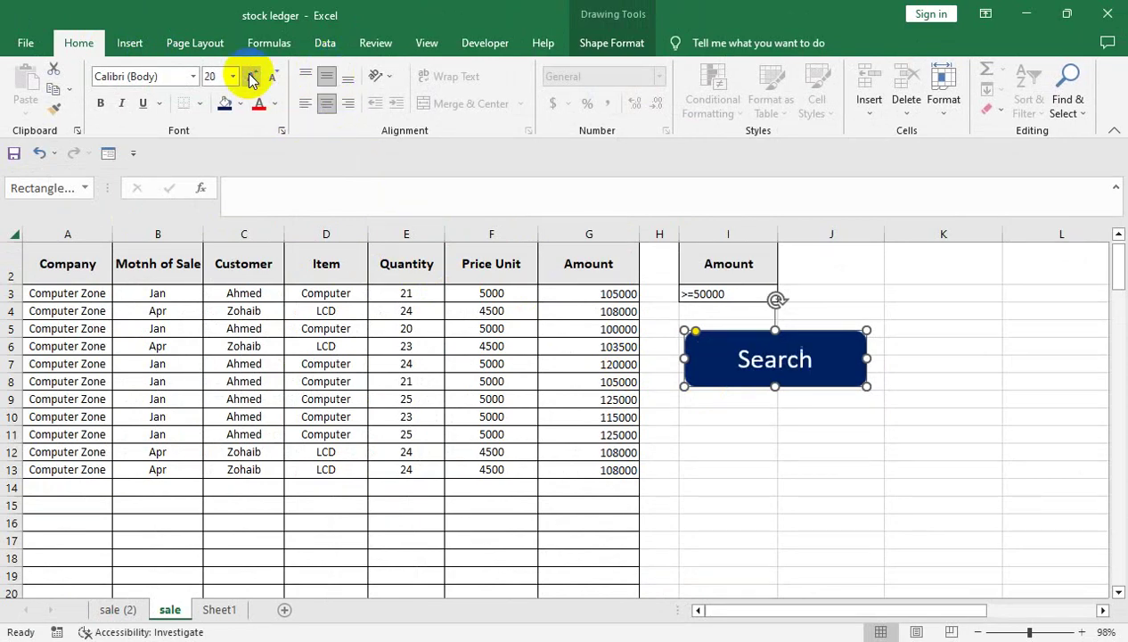
pyautogui.click(249, 76)
pyautogui.click(250, 75)
pyautogui.click(250, 76)
pyautogui.click(98, 103)
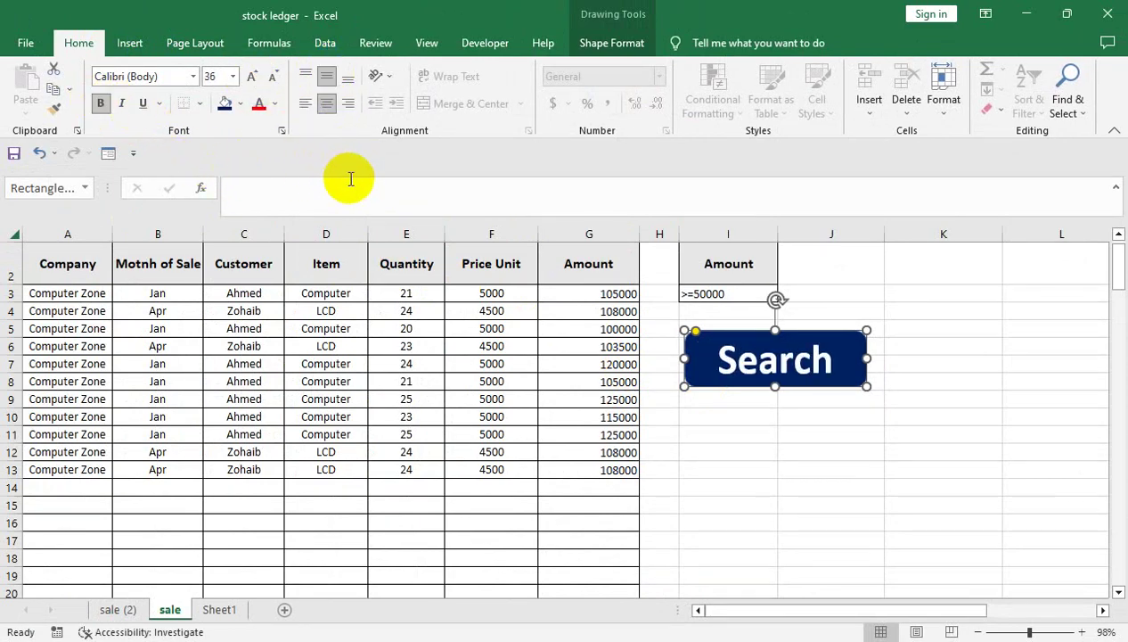
# Step: Assign Macro1 to the Search shape
pyautogui.rightClick(730, 332)
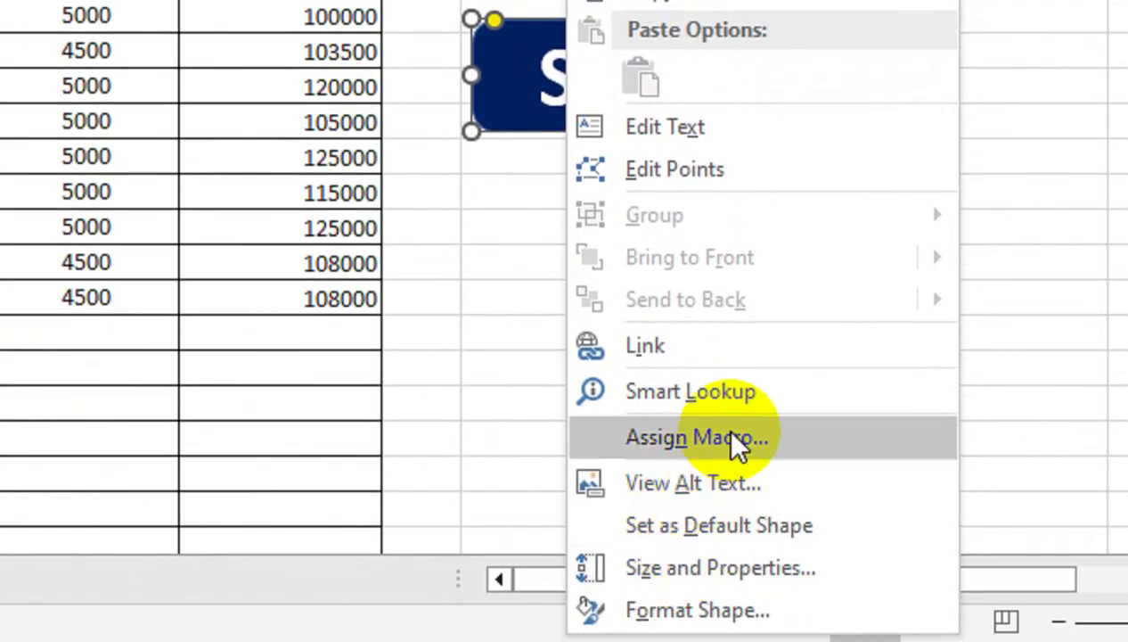
pyautogui.click(731, 436)
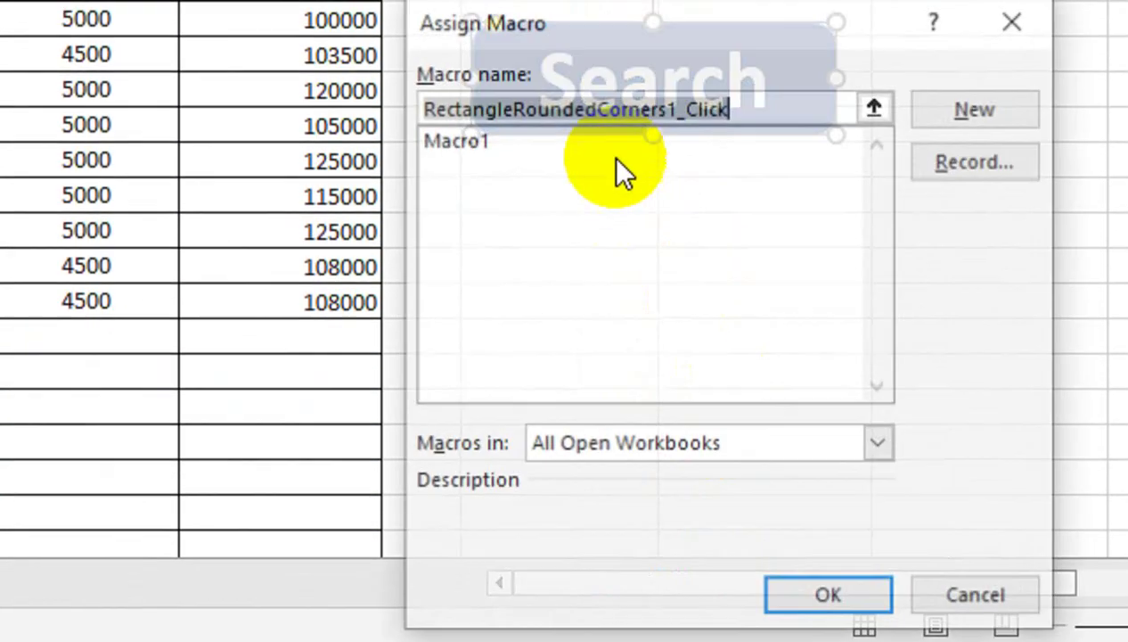
pyautogui.click(450, 221)
pyautogui.click(772, 594)
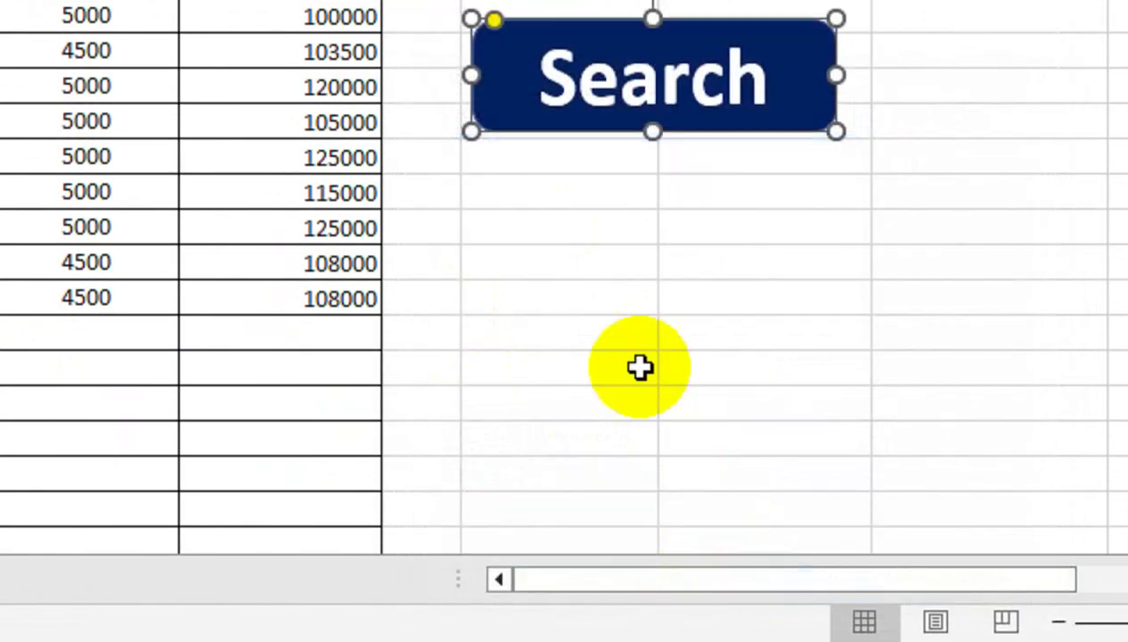
# Step: Run Search to fill the sale table with records whose Amount is at least 50000
pyautogui.click(575, 257)
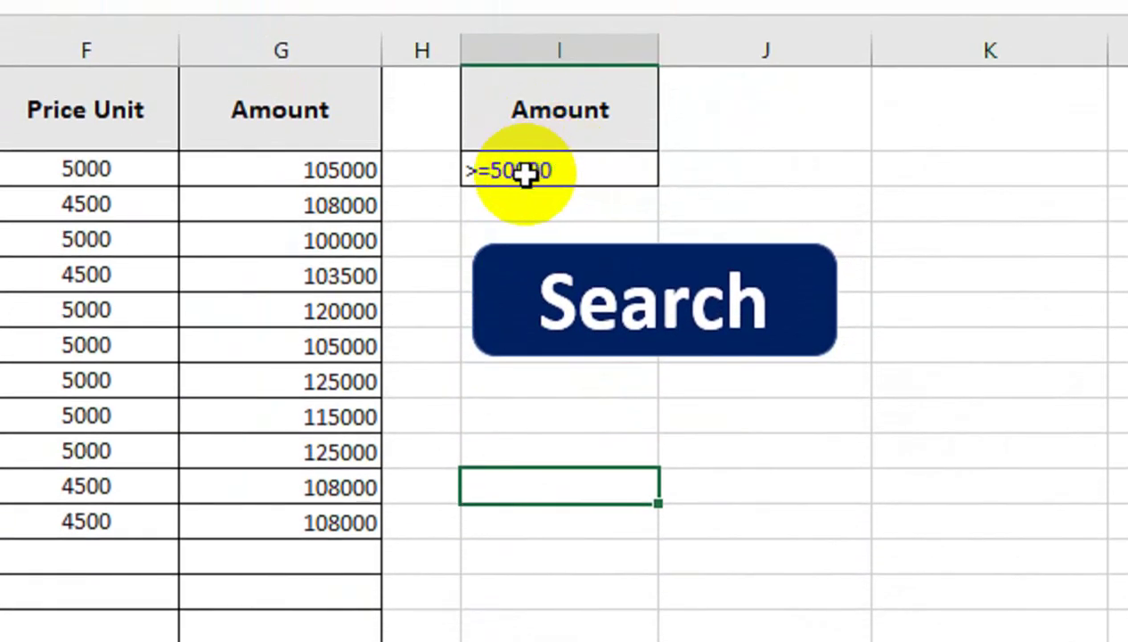
pyautogui.click(581, 296)
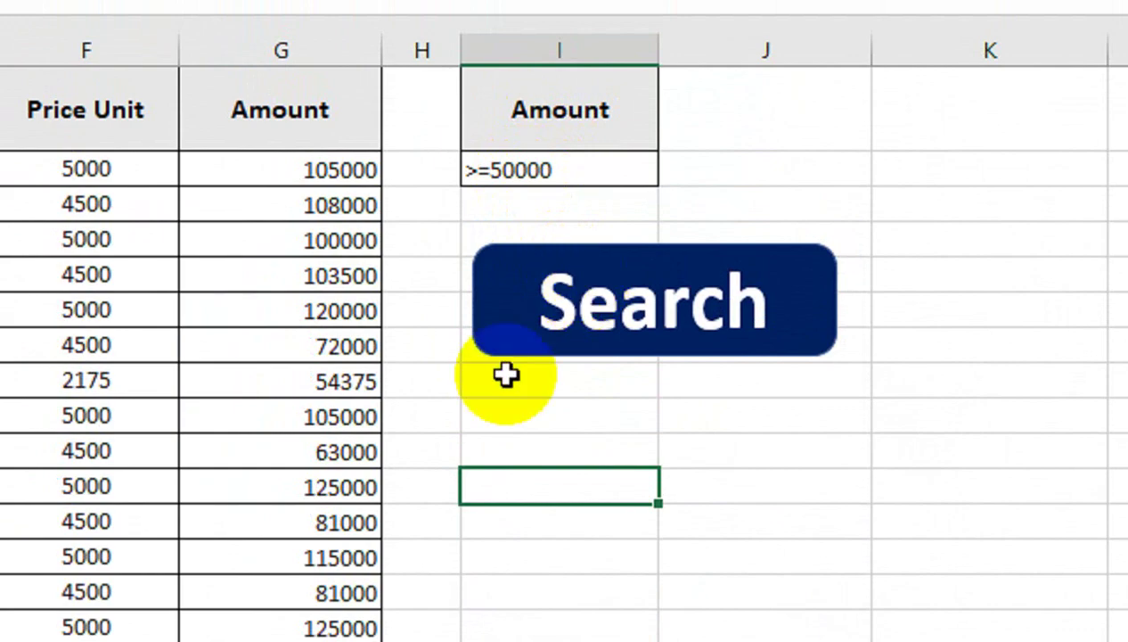
pyautogui.scroll(-2, 281, 449)
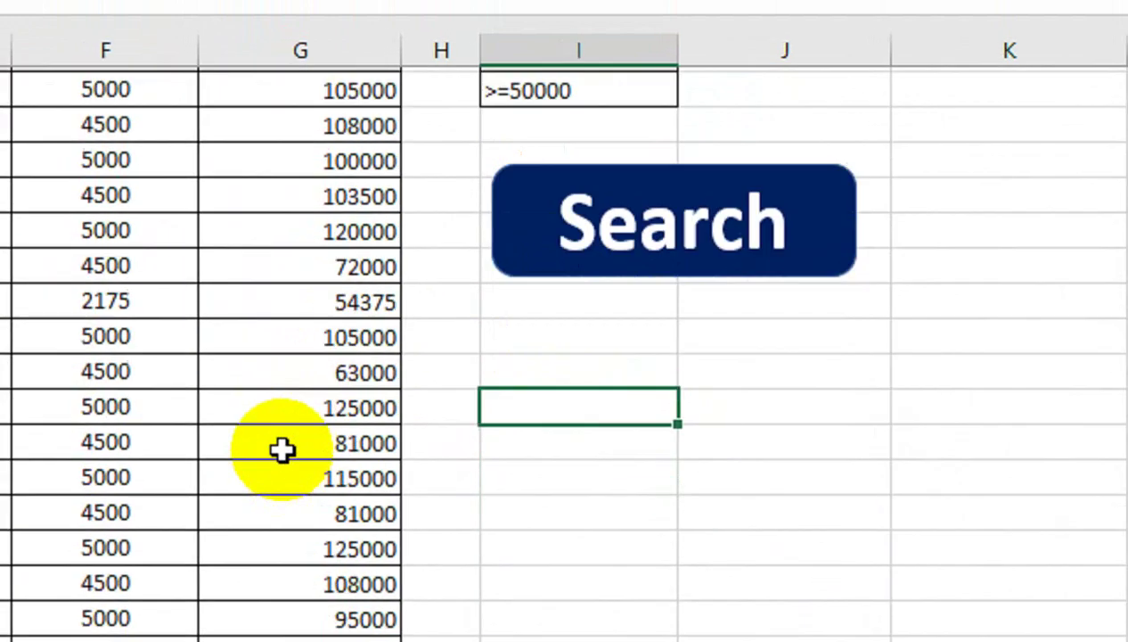
pyautogui.scroll(-2, 282, 448)
pyautogui.scroll(2, 282, 448)
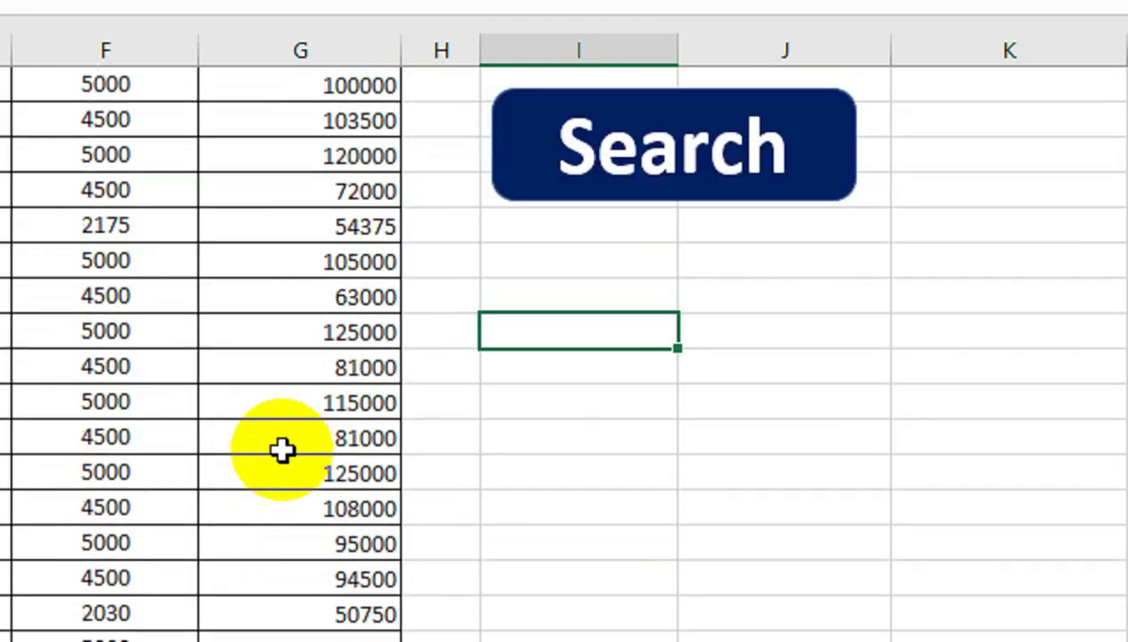
pyautogui.scroll(2, 281, 449)
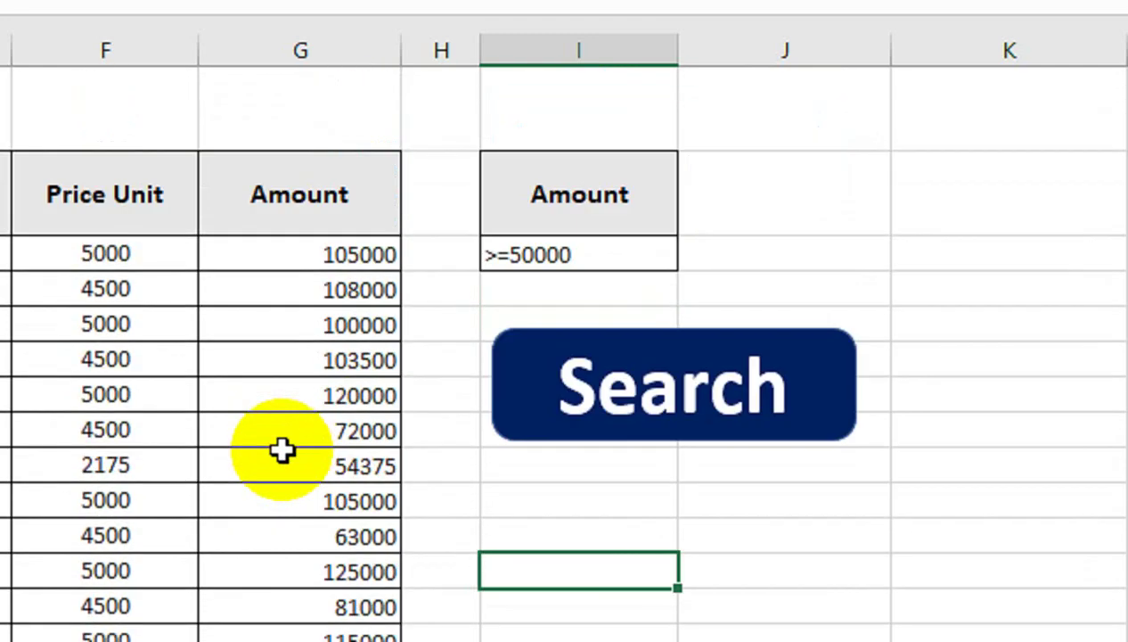
# Step: Change the Amount criterion in I3 to >=100000
pyautogui.click(581, 258)
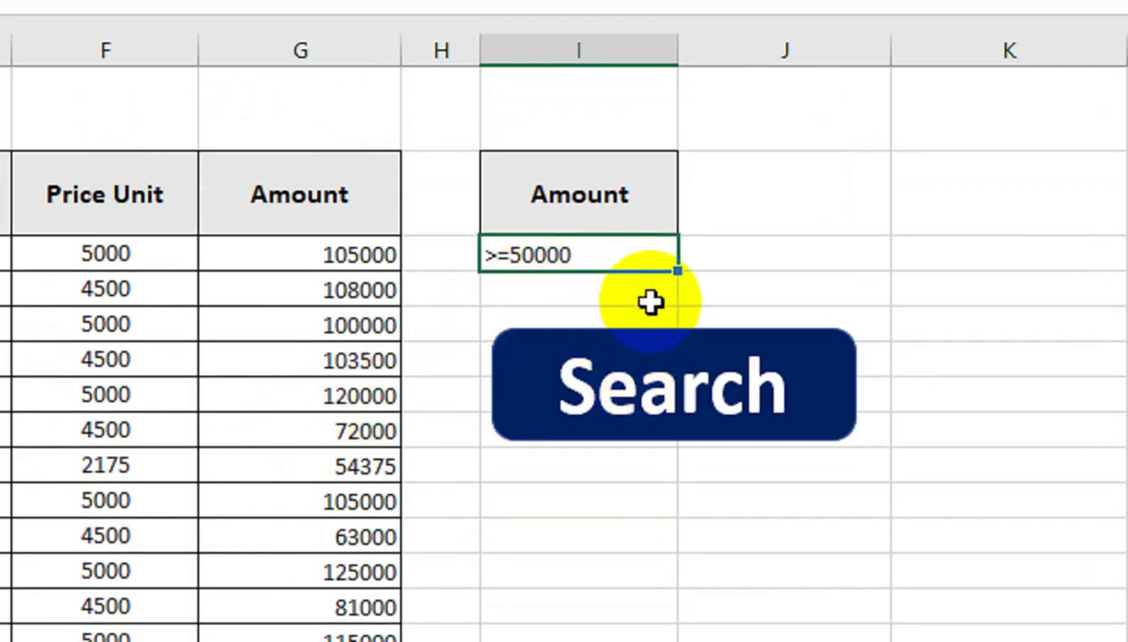
pyautogui.write('>=')
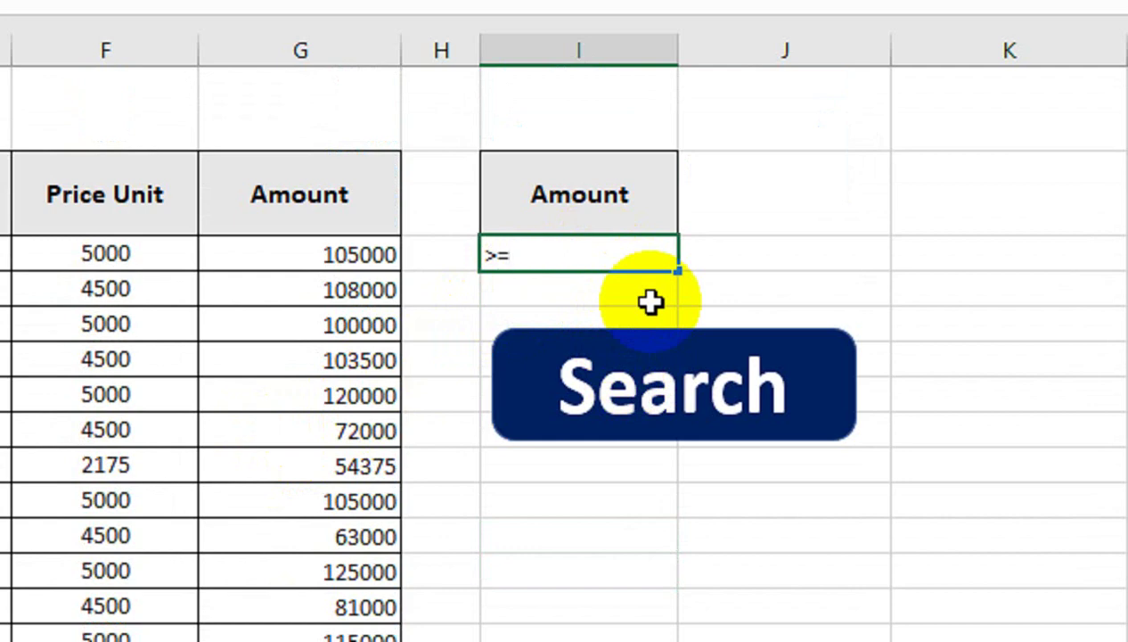
pyautogui.write('100')
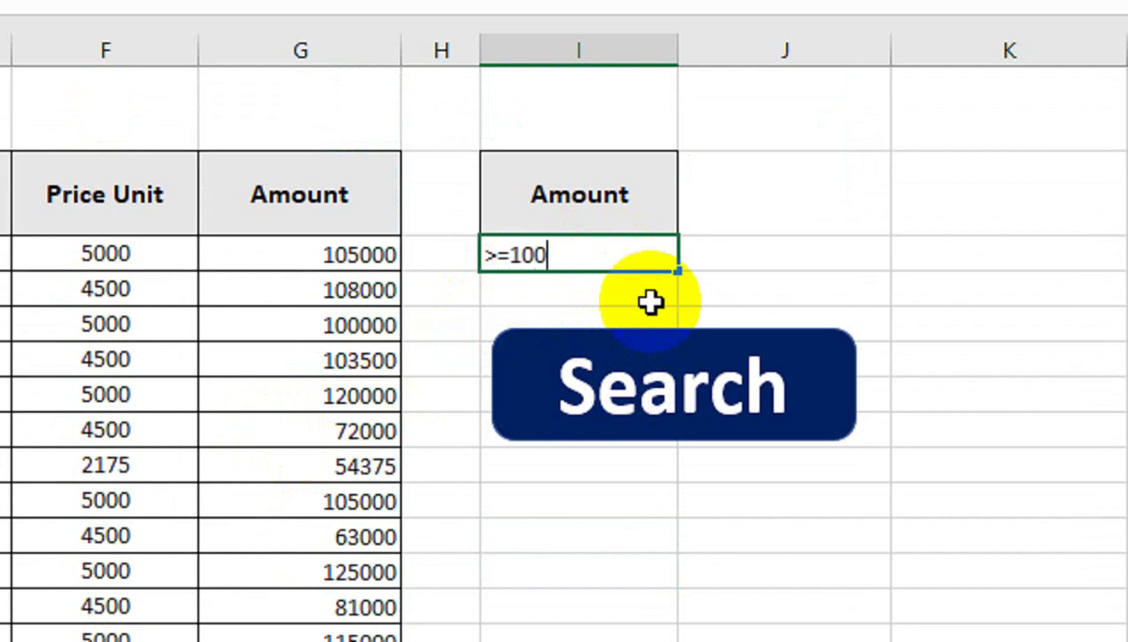
pyautogui.write('00')
pyautogui.write('0')
pyautogui.press('Return')
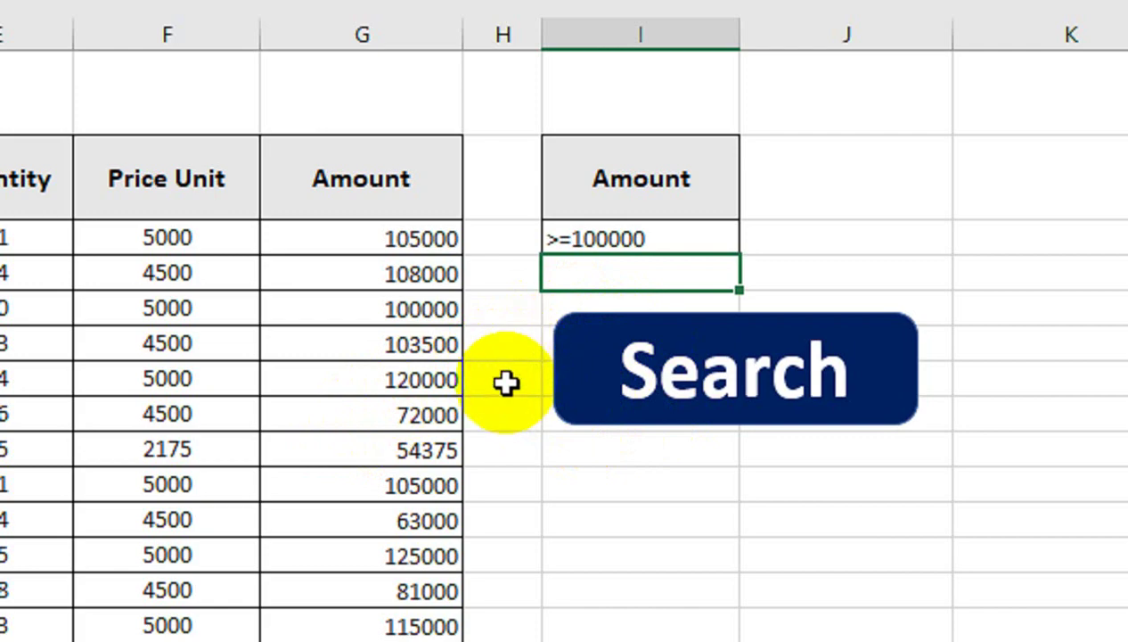
# Step: Rerun Search so the sale table shows the 11 records at or above 100000
pyautogui.click(574, 412)
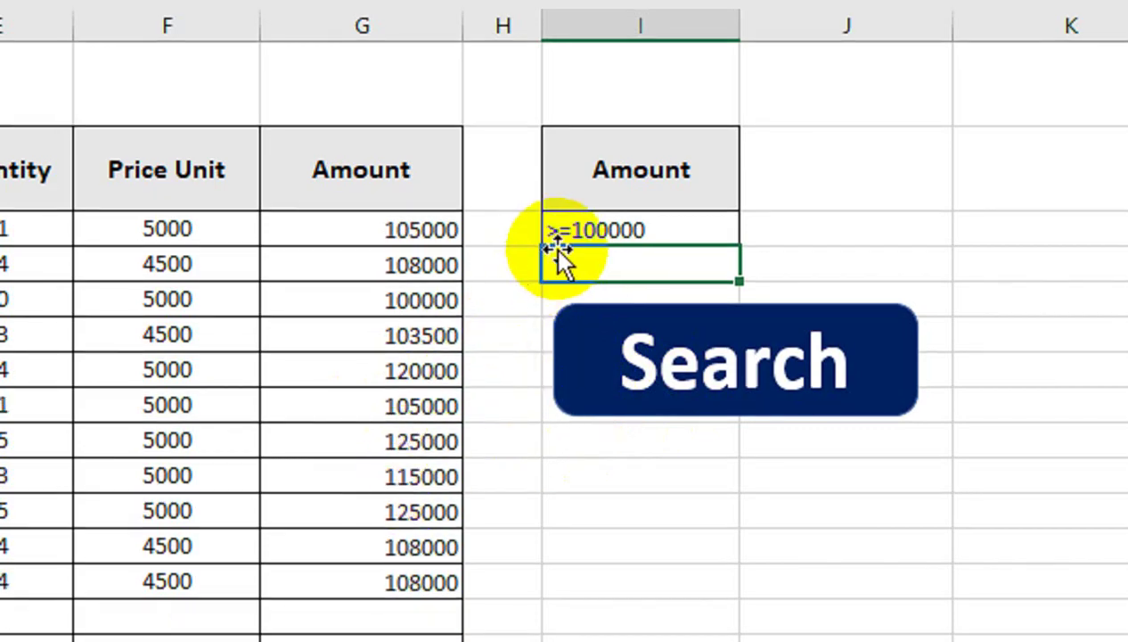
pyautogui.hscroll(-3, 339, 398)
pyautogui.click(439, 404)
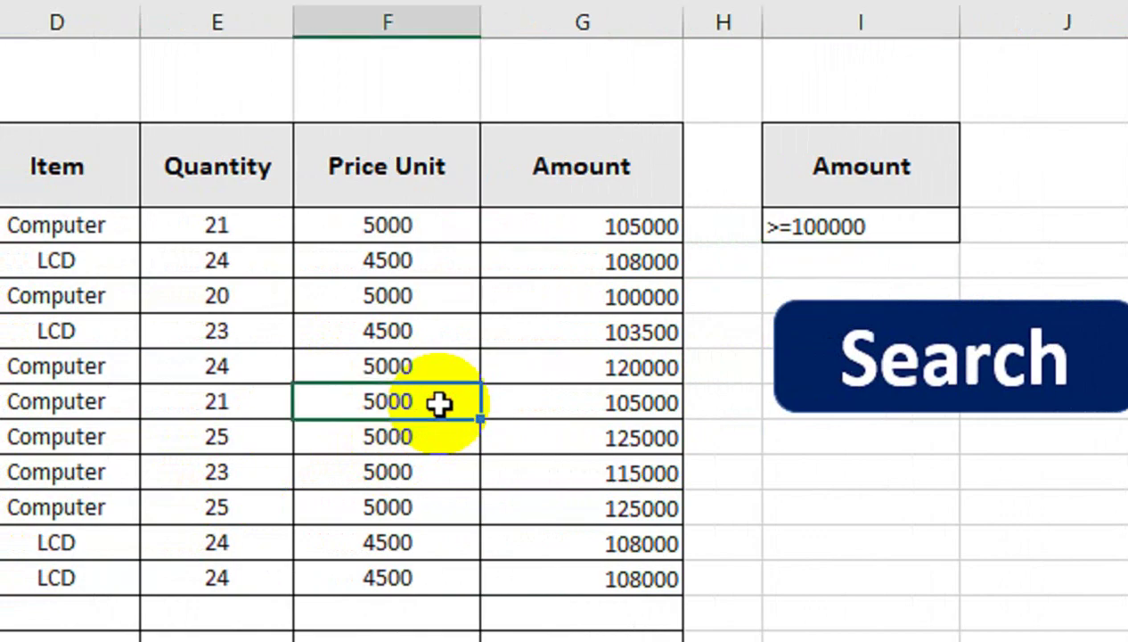